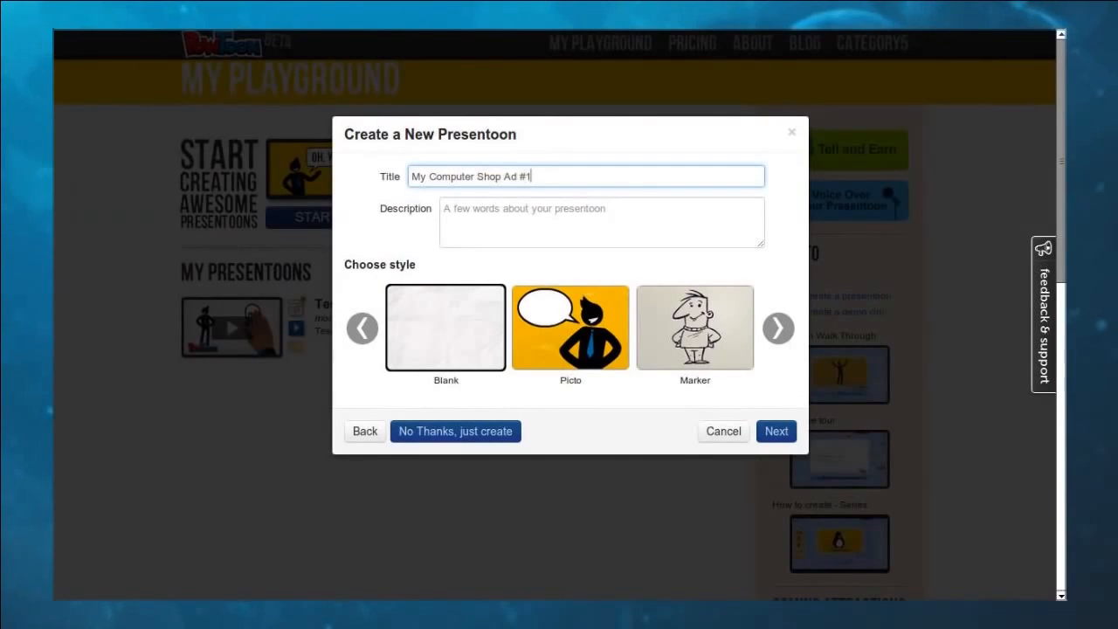
# Describe the new presentoon as "Check out My Computer Shop" and create it straight away with the Blank style
pyautogui.click(601, 222)
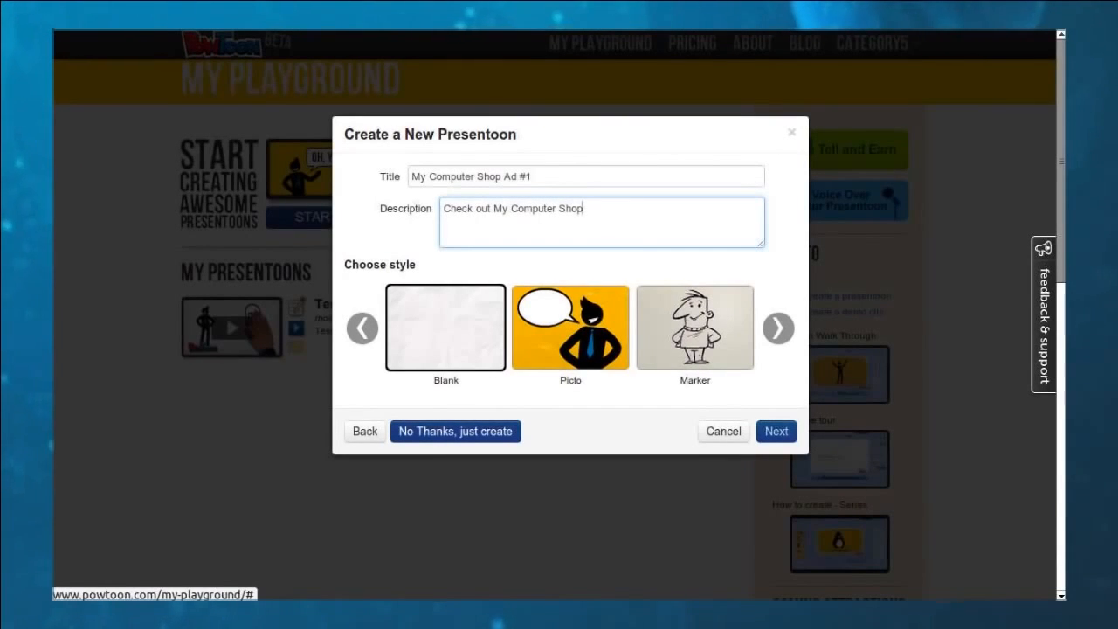
pyautogui.click(455, 431)
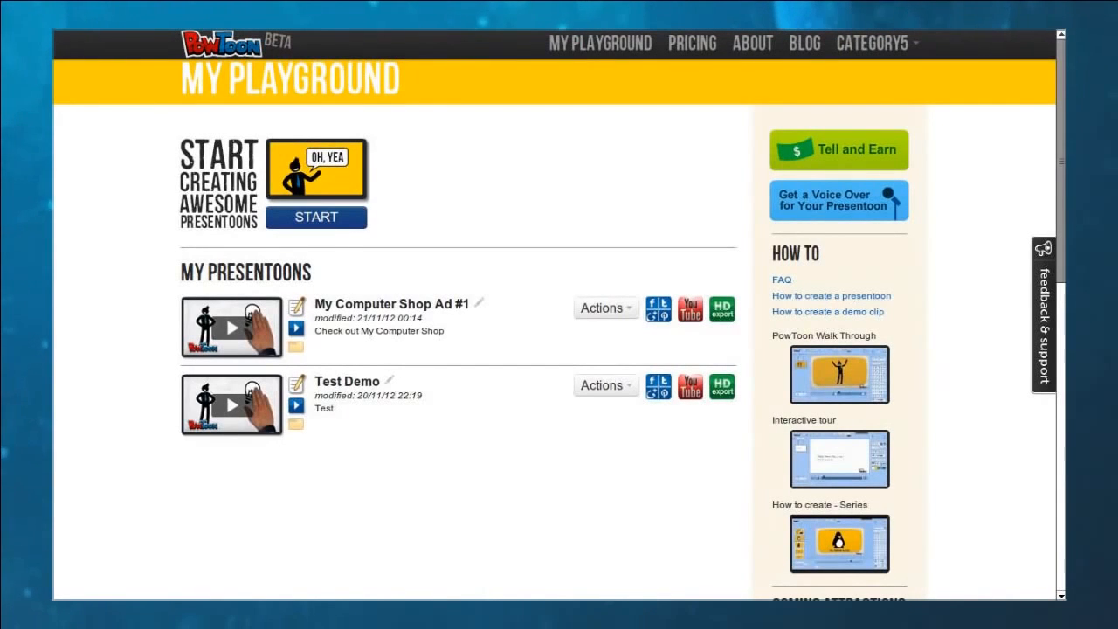
# Open the "My Computer Shop Ad #1" presentoon for editing
pyautogui.press('F11')
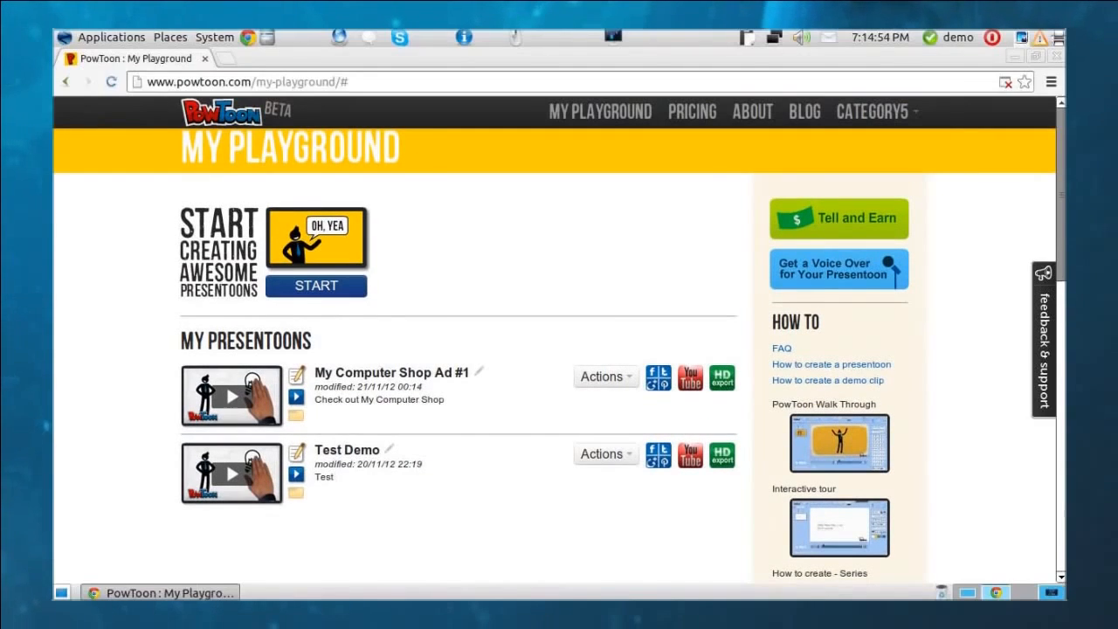
pyautogui.press('F11')
pyautogui.press('F11')
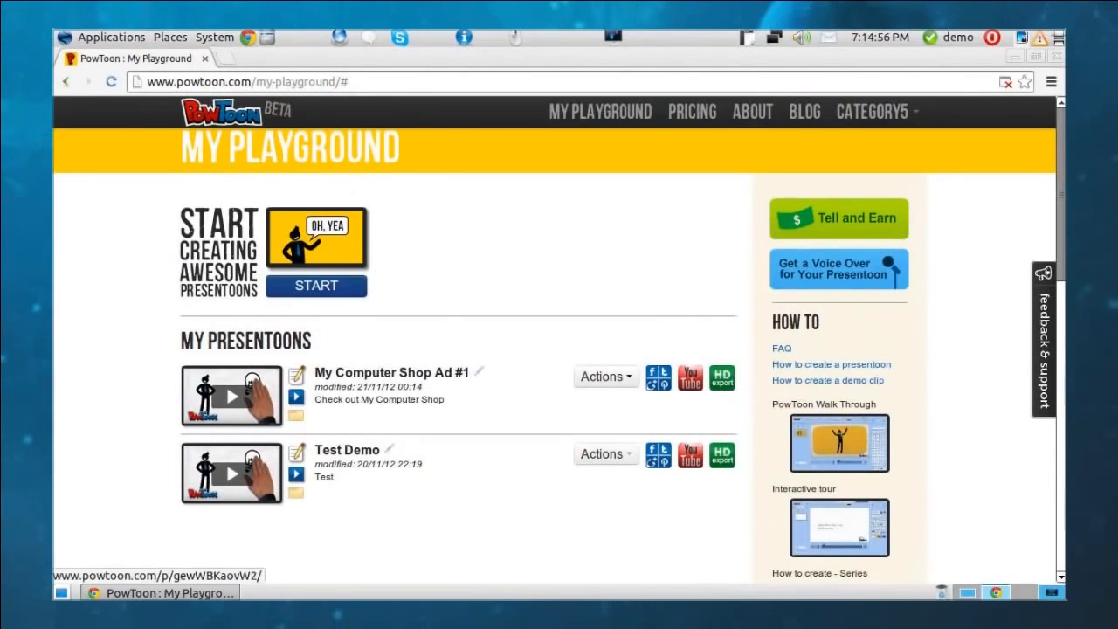
pyautogui.click(601, 376)
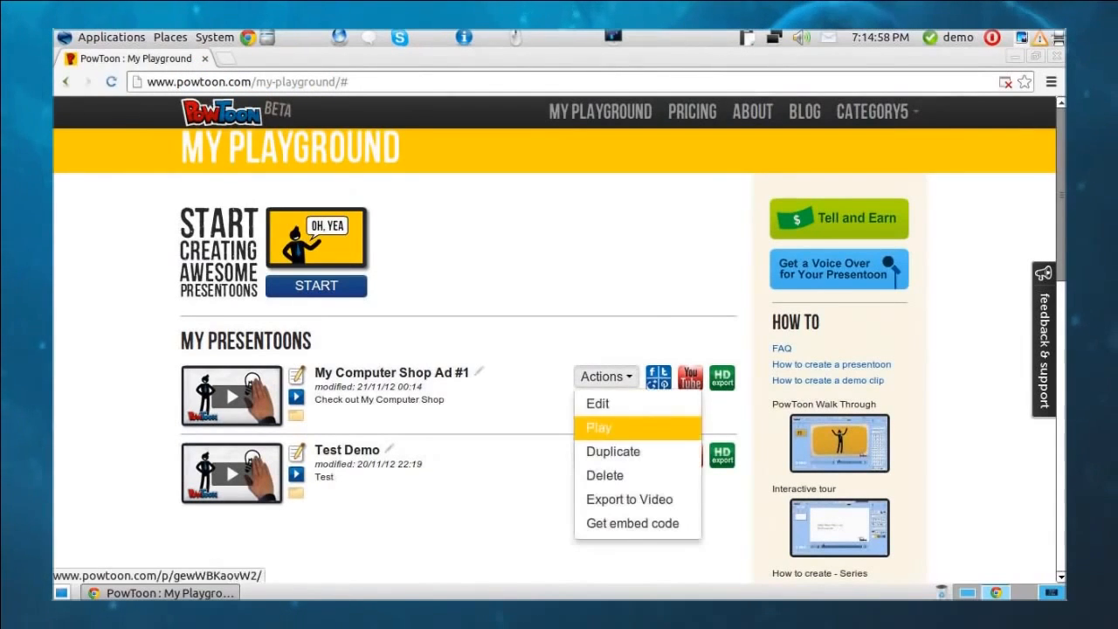
pyautogui.click(601, 403)
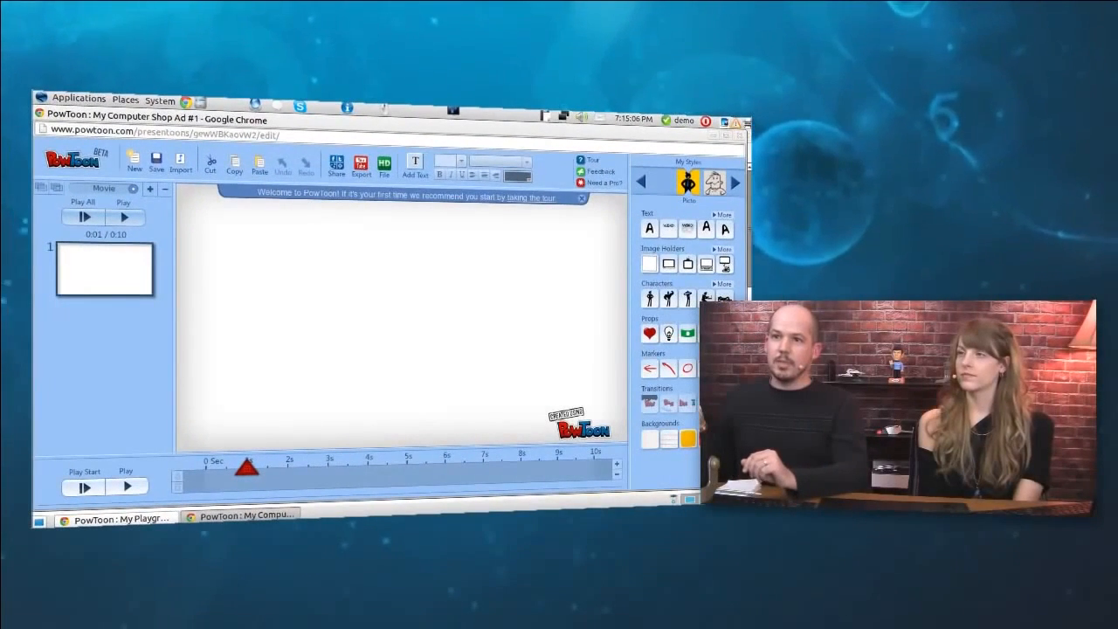
pyautogui.press('F11')
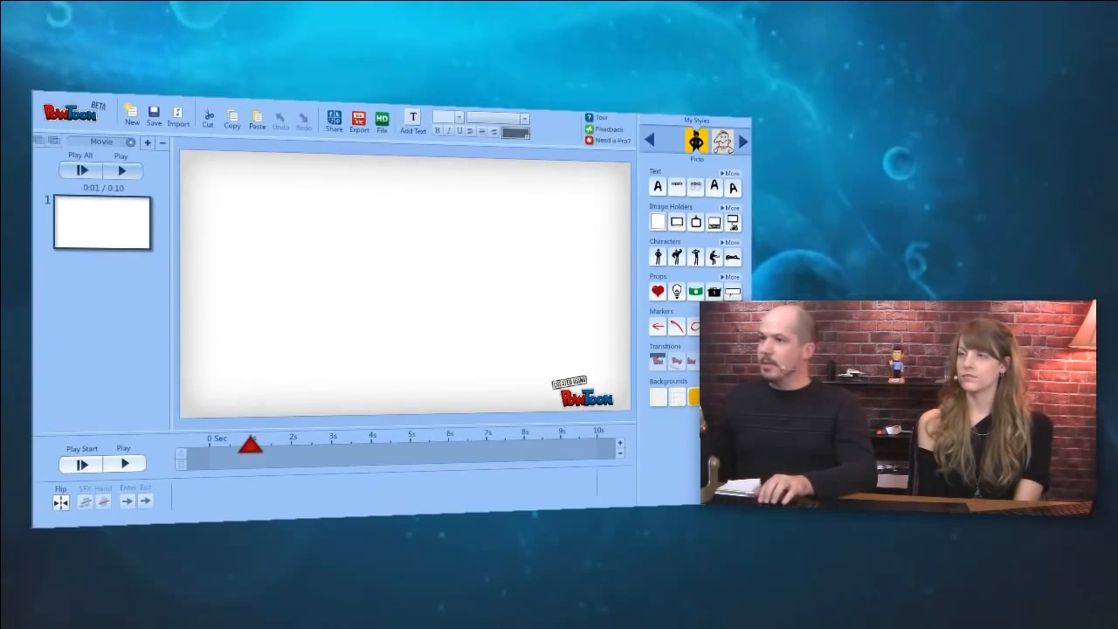
pyautogui.press('F11')
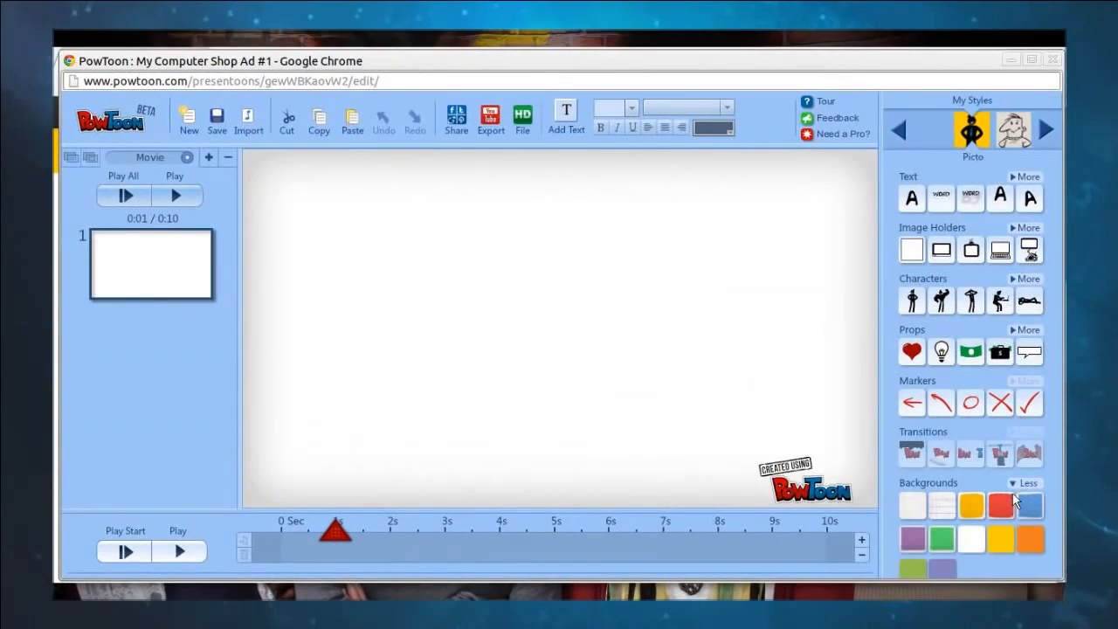
# Apply the blue painted background to the first slide and shift the editor window slightly
pyautogui.click(1031, 510)
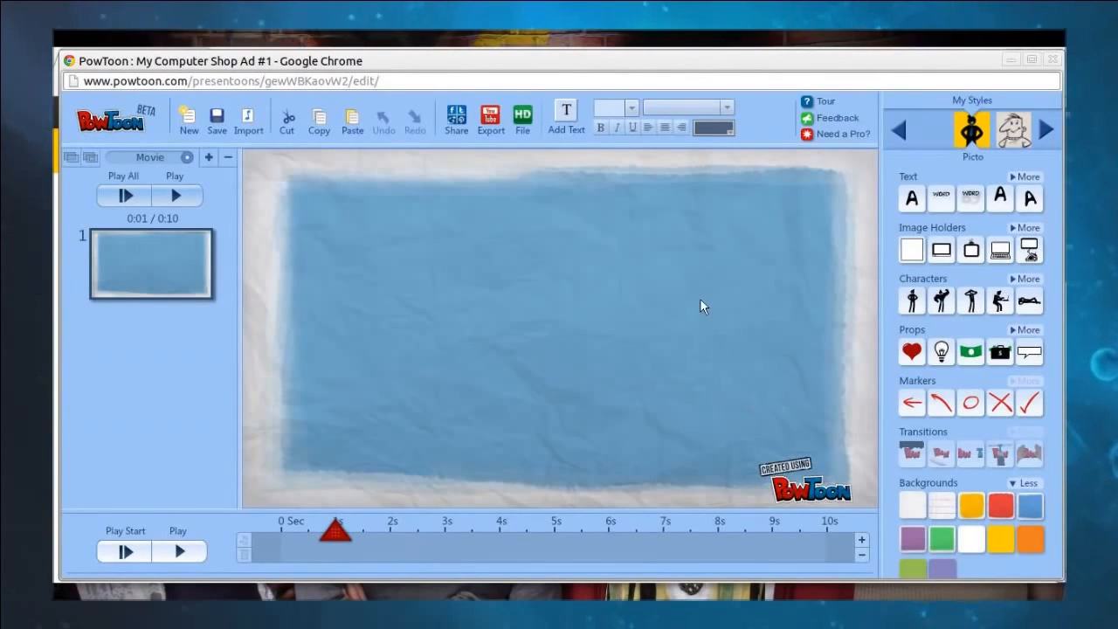
pyautogui.moveTo(604, 62); pyautogui.dragTo(593, 60)
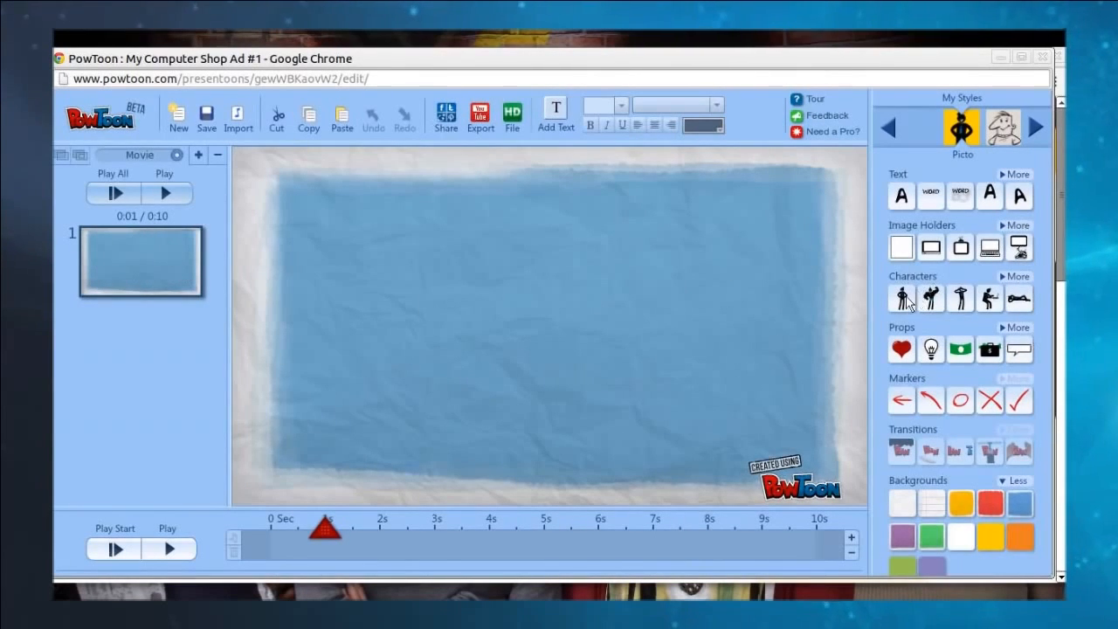
# Add the Picto character clutching its head to the slide's left side and enlarge it to nearly full slide height
pyautogui.moveTo(749, 358); pyautogui.dragTo(355, 322)
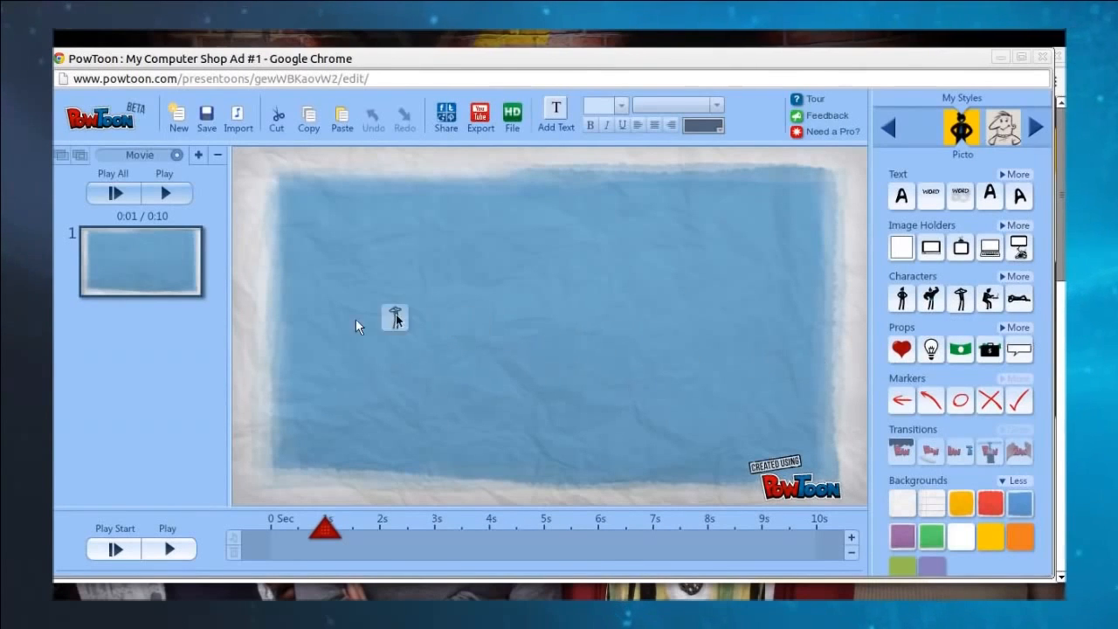
pyautogui.moveTo(305, 400); pyautogui.dragTo(307, 400)
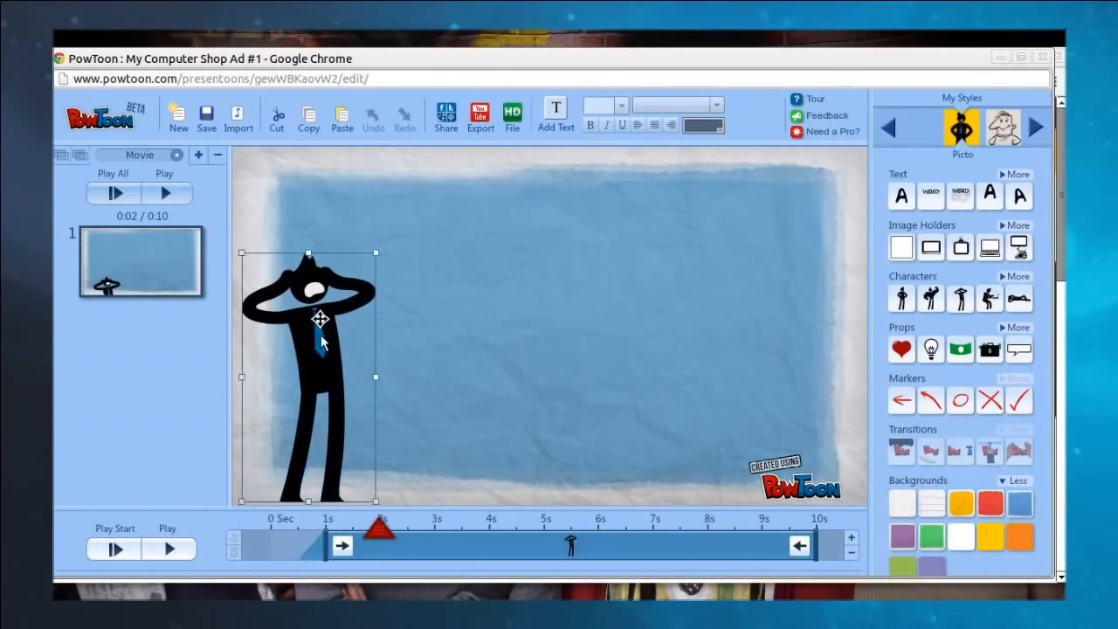
pyautogui.moveTo(385, 255); pyautogui.dragTo(441, 191)
# Add a text box beside the character reading "Frustrated With Your Computer?" and widen it to fit the text on two lines
pyautogui.click(905, 199)
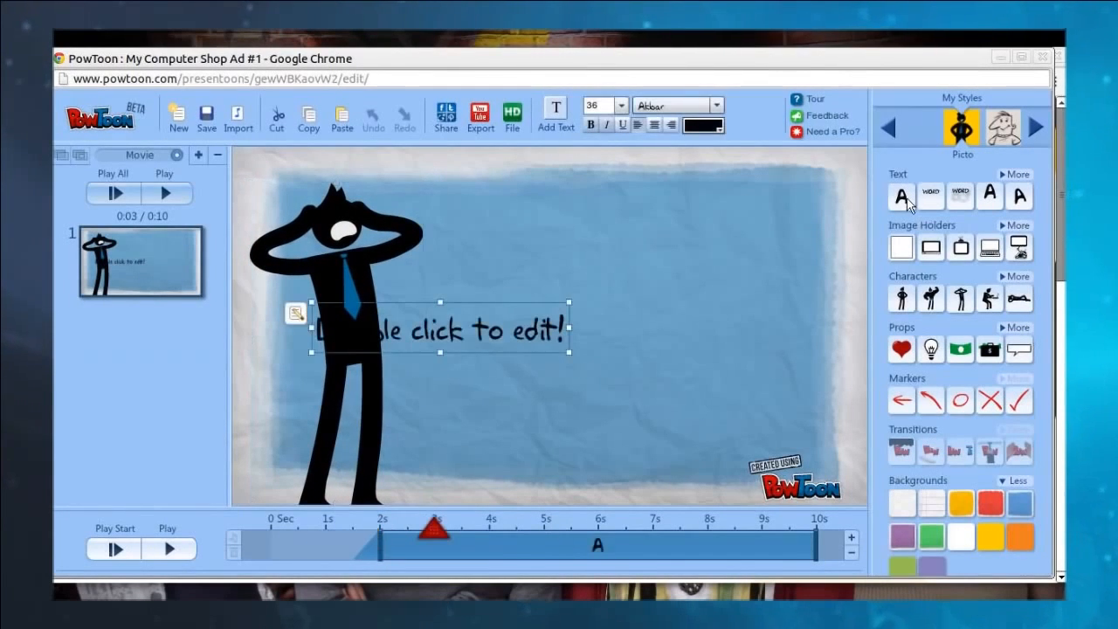
pyautogui.moveTo(454, 345); pyautogui.dragTo(598, 258)
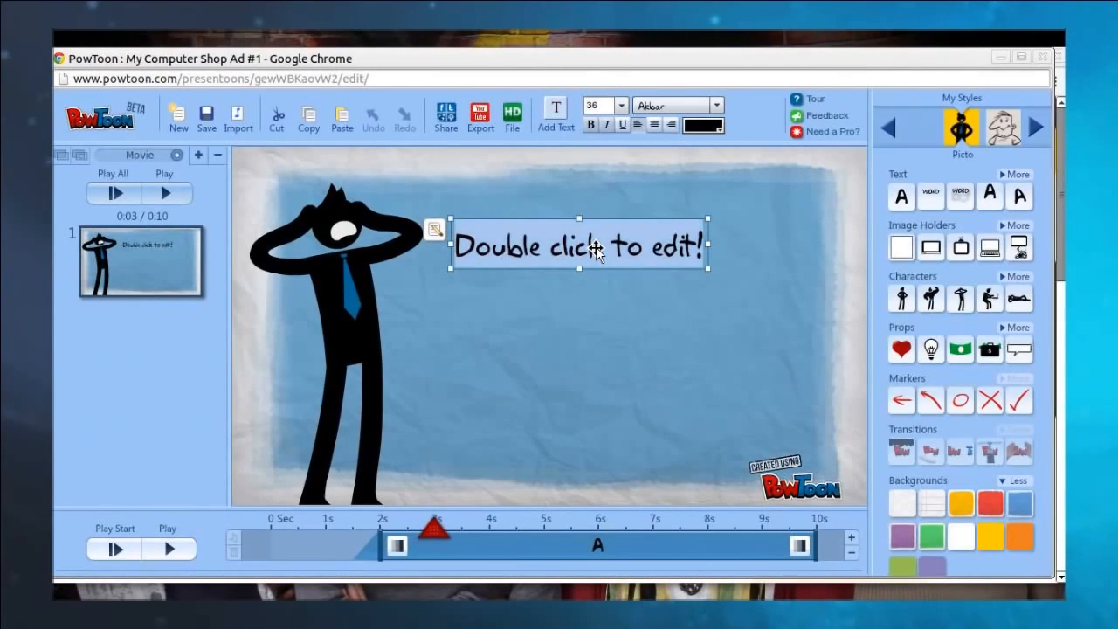
pyautogui.write('Frusrt')
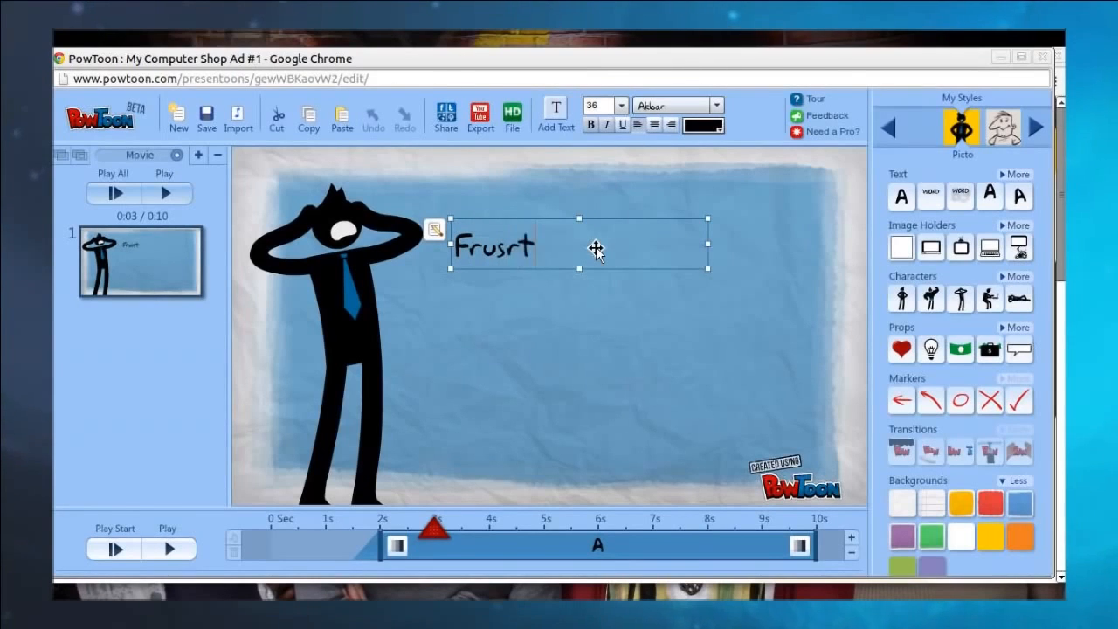
pyautogui.press('BackSpace')
pyautogui.press('BackSpace')
pyautogui.write('trated With Your')
pyautogui.press('Return')
pyautogui.write('C')
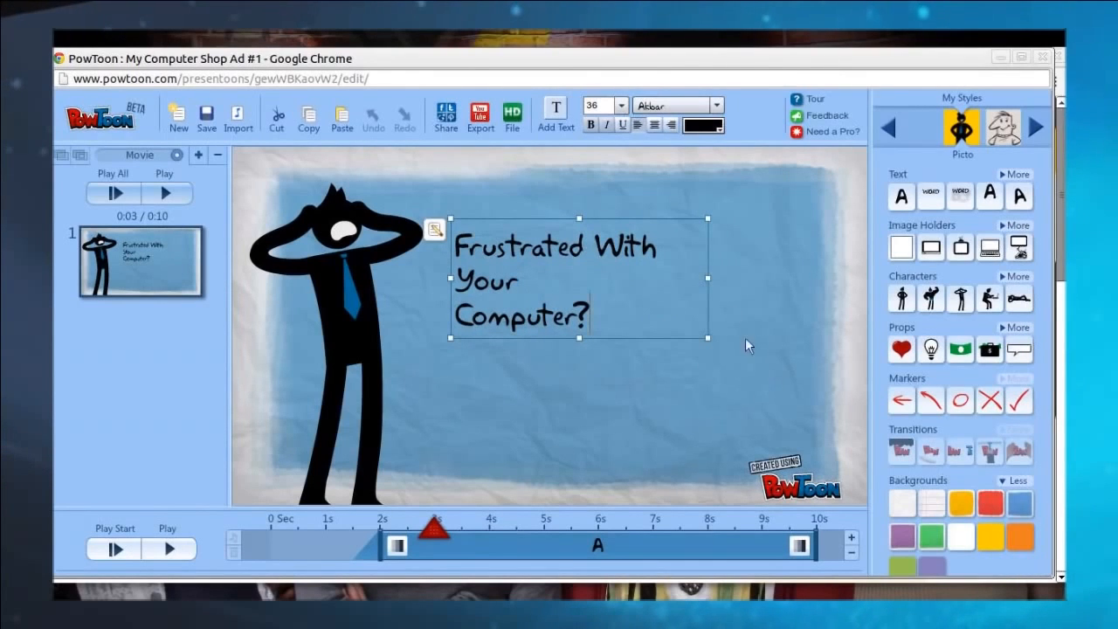
pyautogui.moveTo(707, 281); pyautogui.dragTo(735, 277)
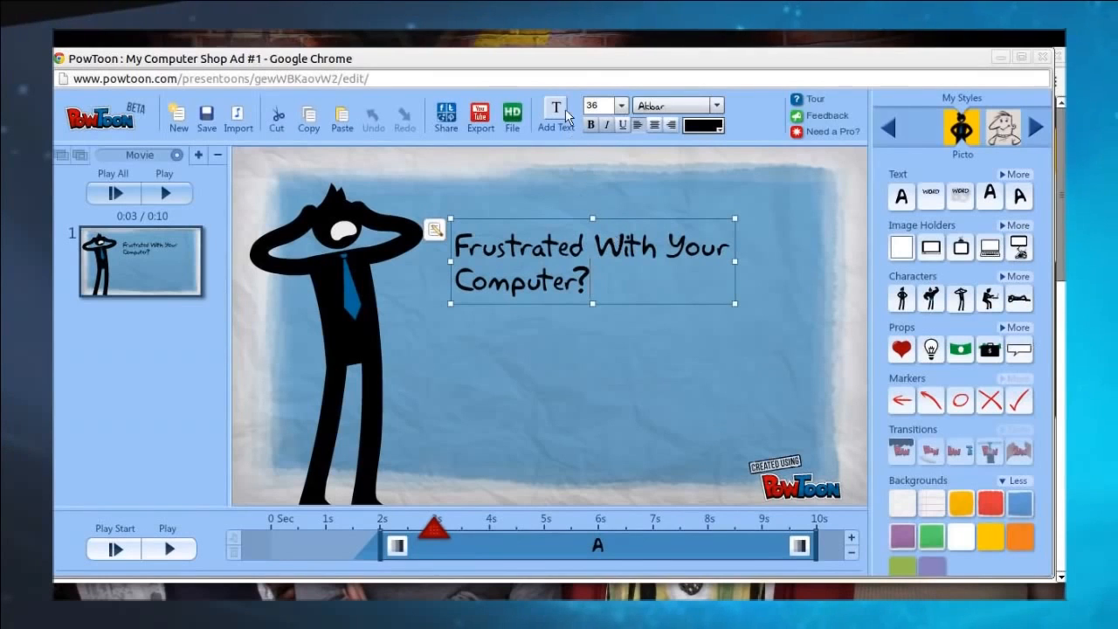
pyautogui.click(695, 108)
pyautogui.click(699, 110)
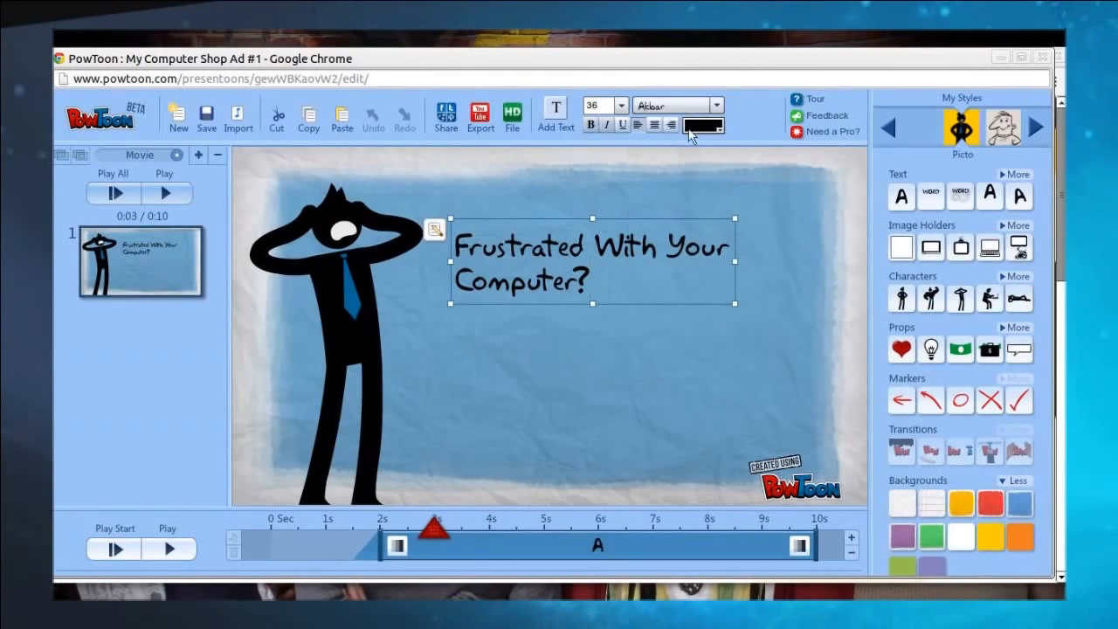
pyautogui.click(715, 128)
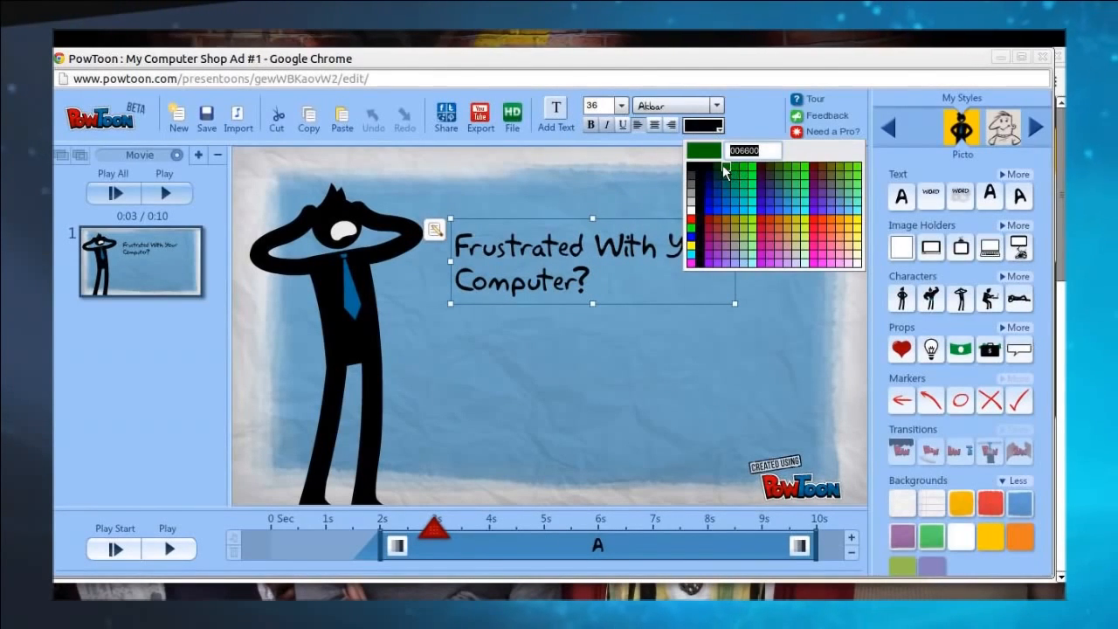
pyautogui.click(686, 241)
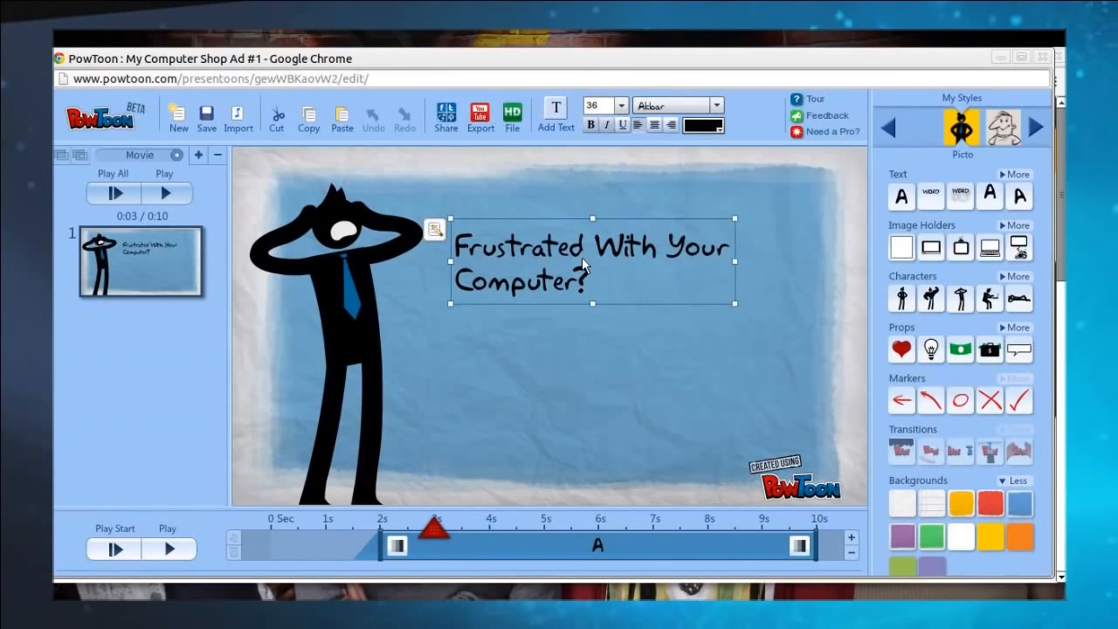
# Colour the whole "Frustrated With Your Computer?" text dark green and move it down beside the character's torso
pyautogui.doubleClick(581, 257)
pyautogui.click(701, 128)
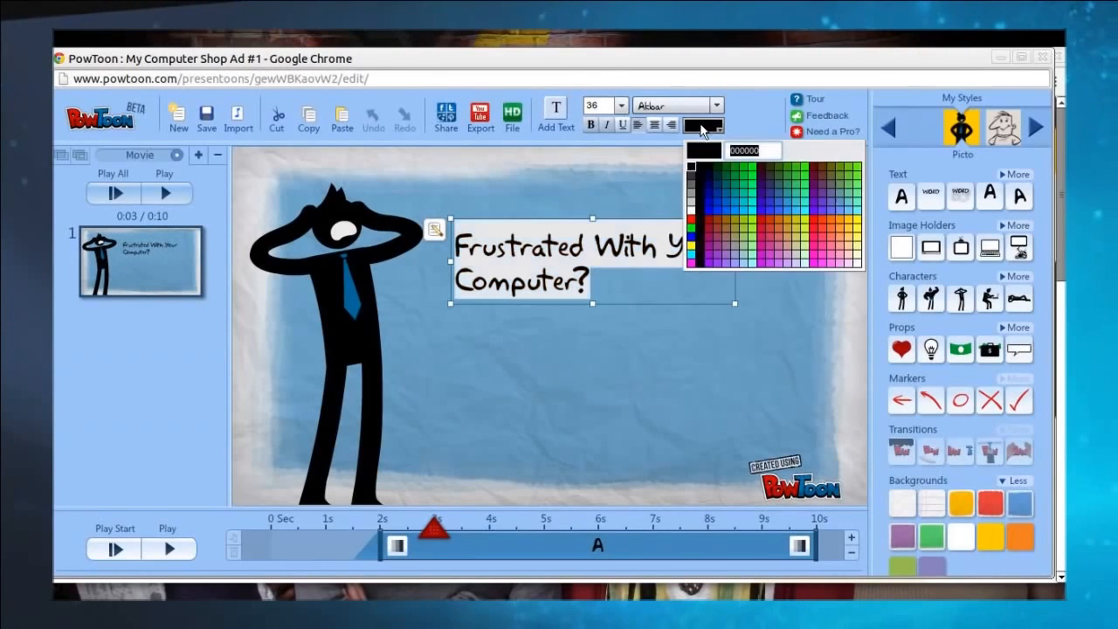
pyautogui.click(726, 178)
pyautogui.moveTo(601, 242); pyautogui.dragTo(614, 310)
pyautogui.click(808, 255)
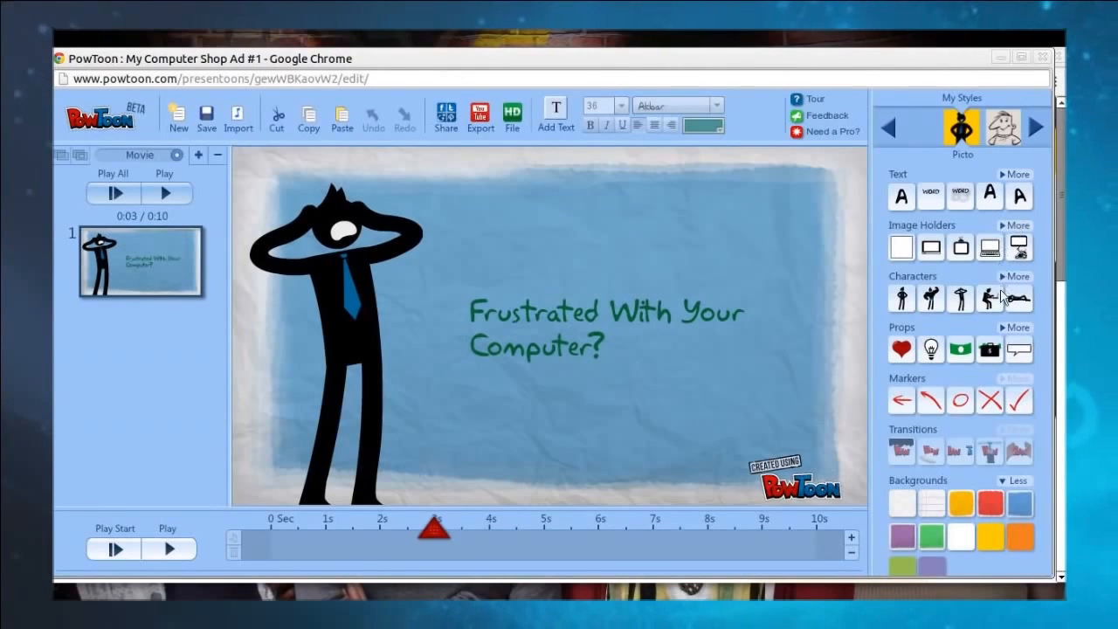
# Add the Laptop Side prop to the slide and place it beside the character's head, above the text
pyautogui.click(1015, 327)
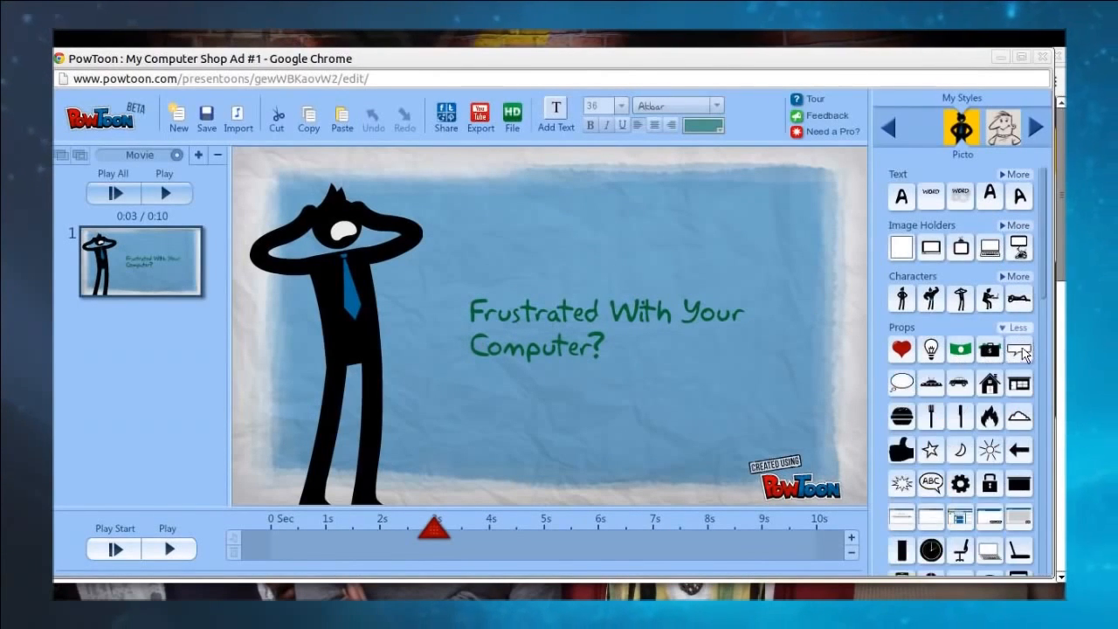
pyautogui.scroll(-5, 1018, 395)
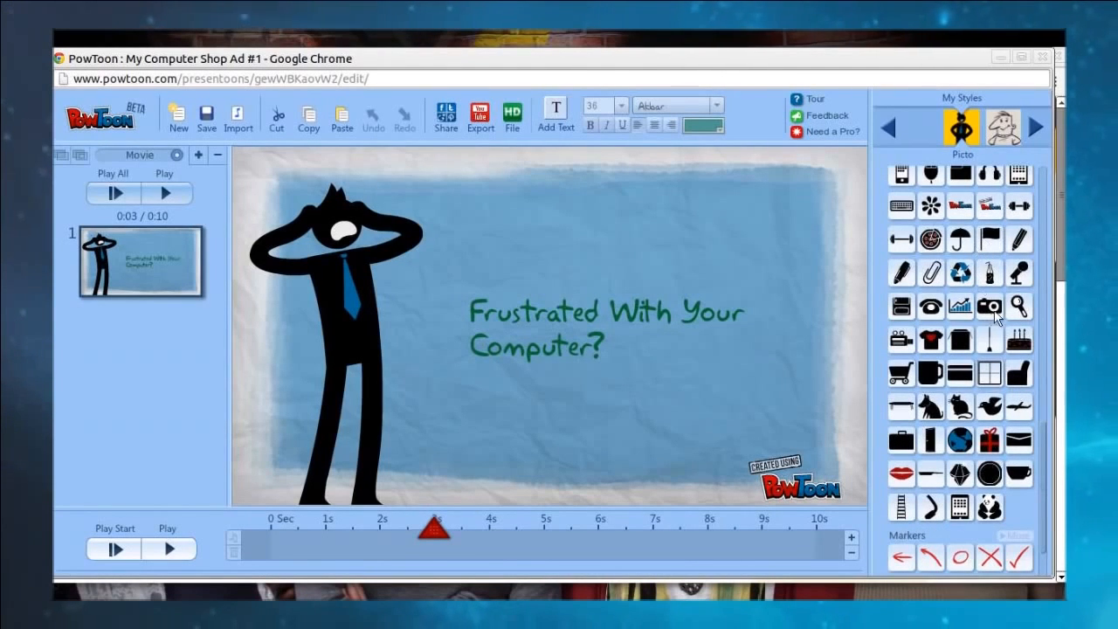
pyautogui.scroll(-1, 997, 319)
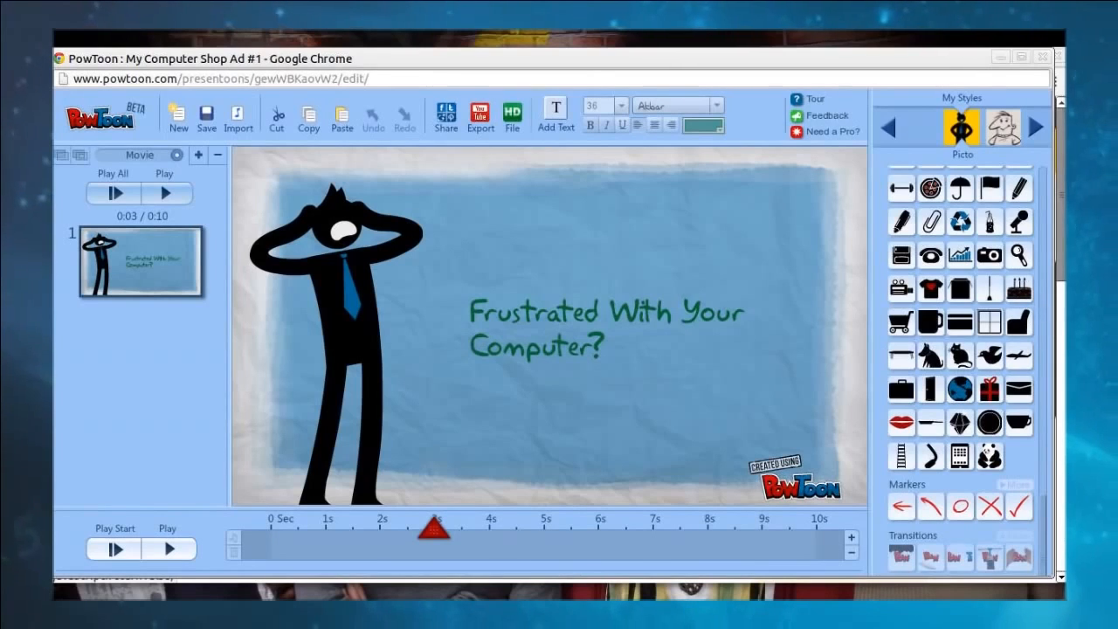
pyautogui.scroll(8, 1004, 358)
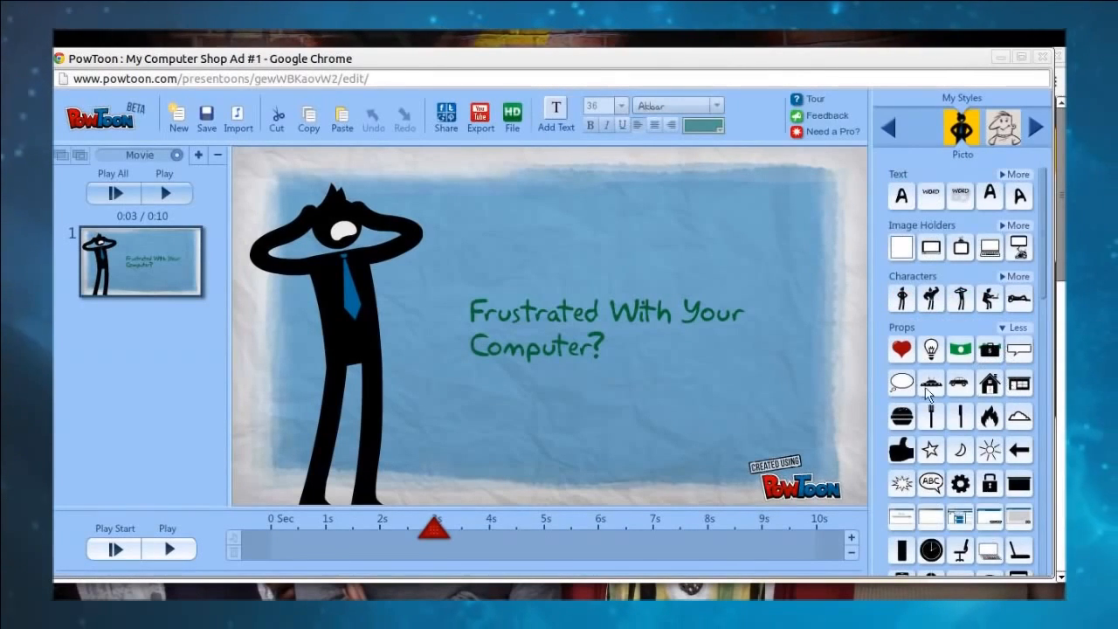
pyautogui.scroll(-10, 936, 397)
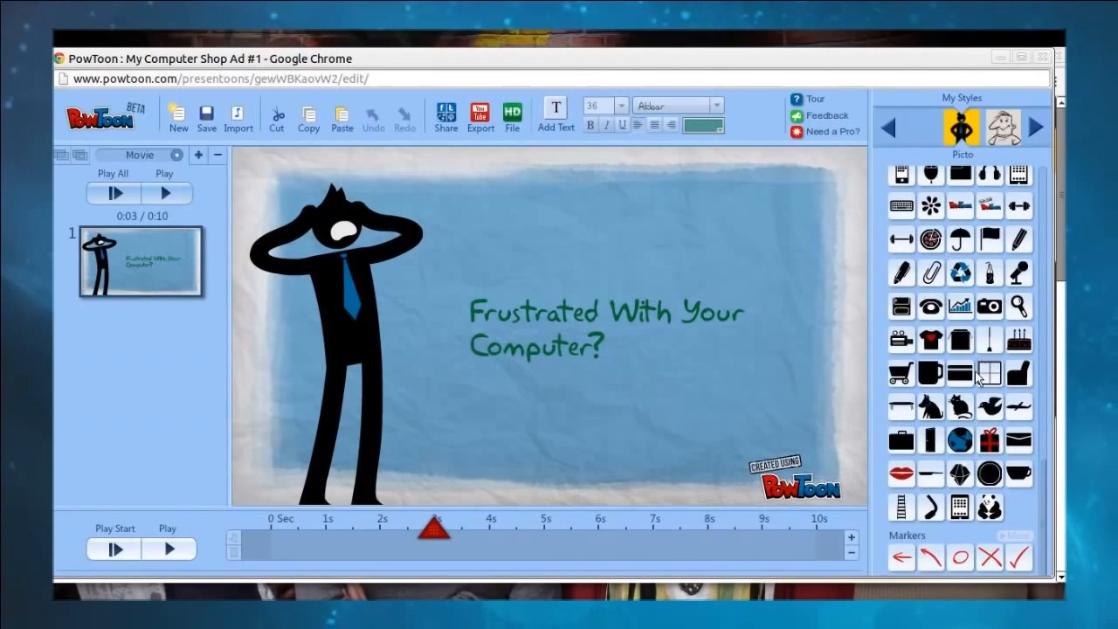
pyautogui.scroll(8, 978, 375)
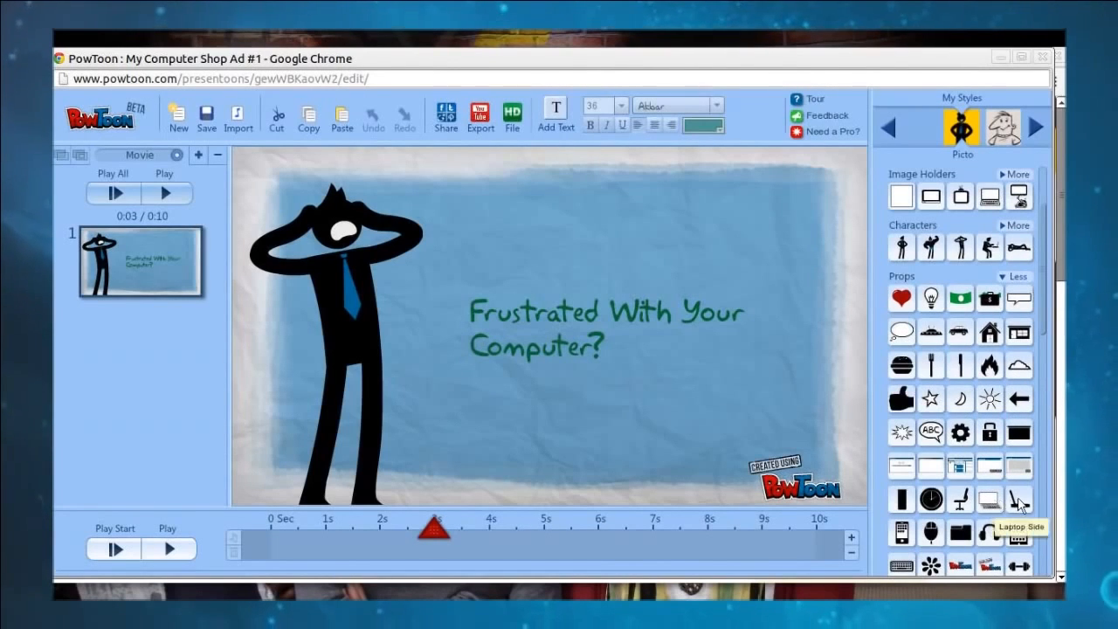
pyautogui.moveTo(482, 257); pyautogui.dragTo(482, 259)
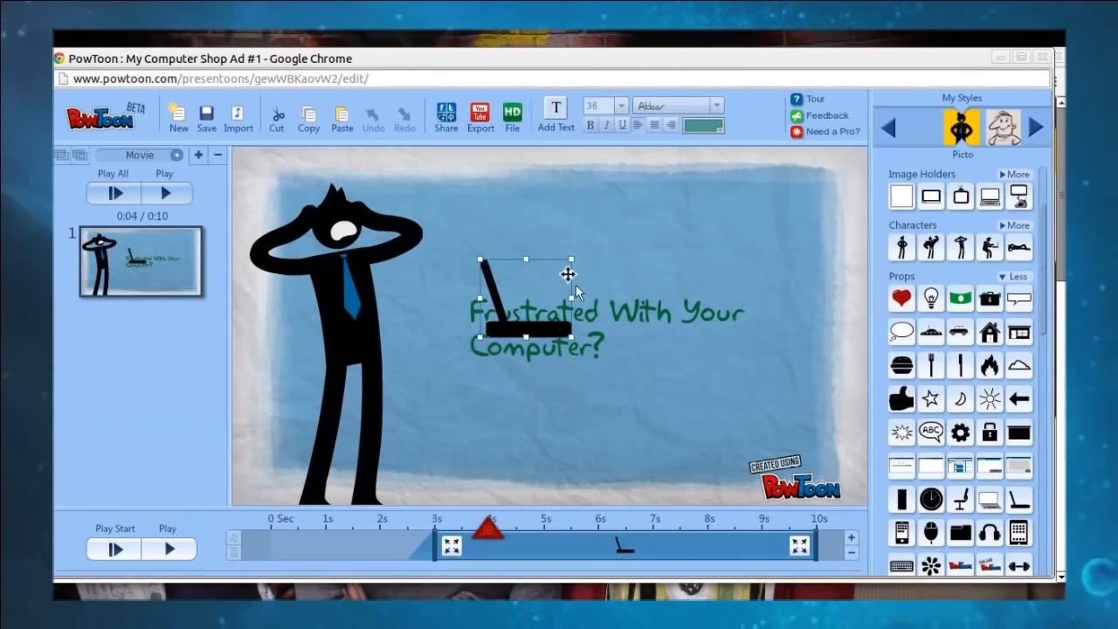
pyautogui.moveTo(544, 325); pyautogui.dragTo(496, 277)
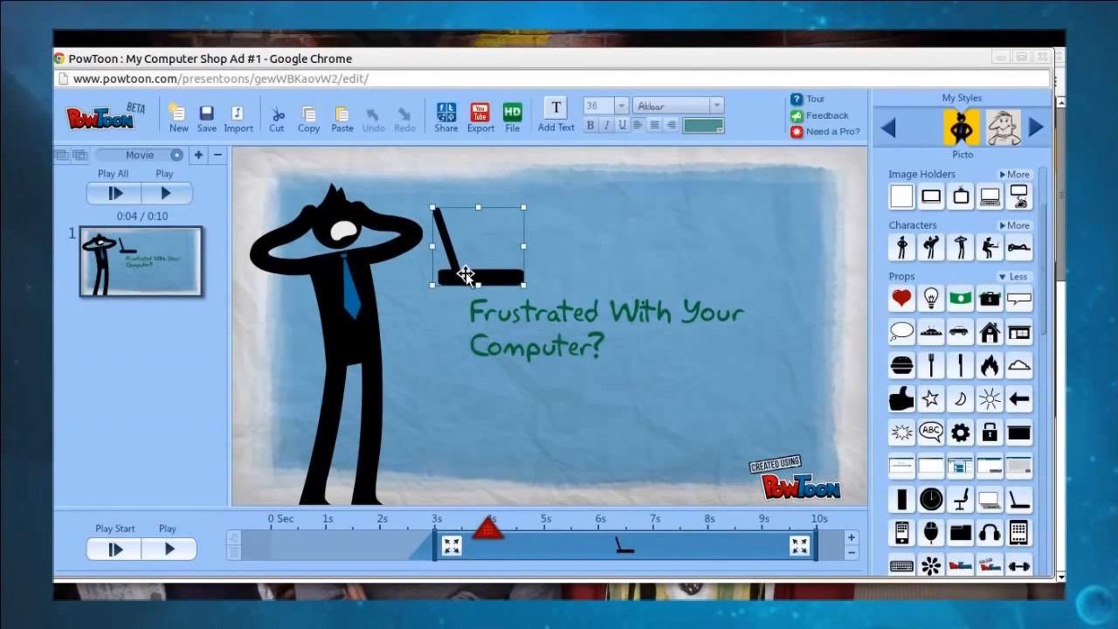
# Flip the laptop prop horizontally
pyautogui.rightClick(466, 272)
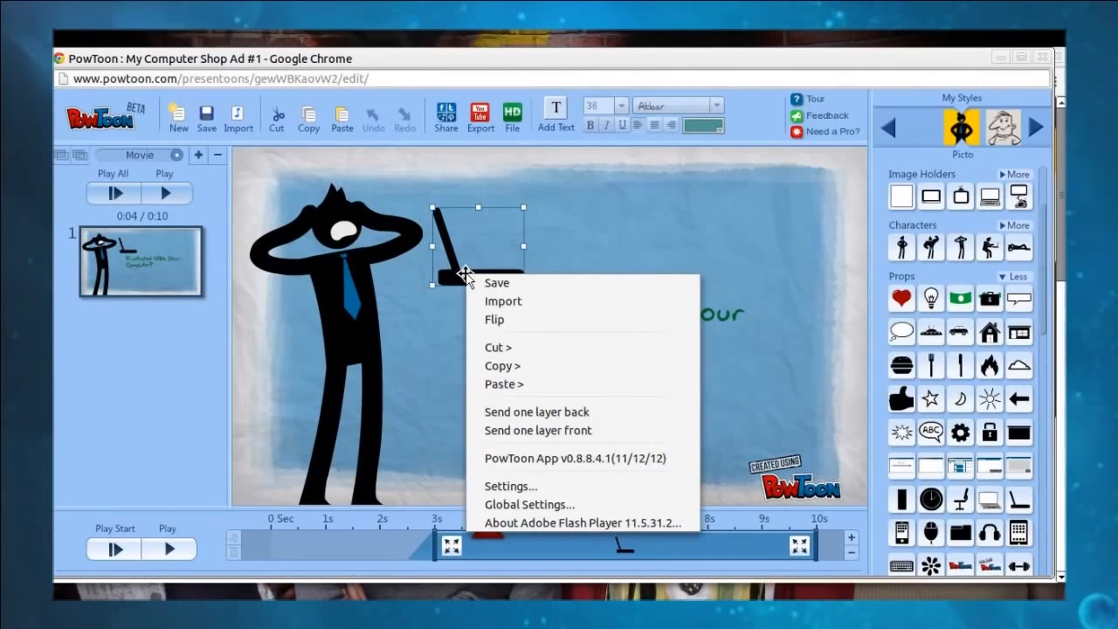
pyautogui.click(497, 321)
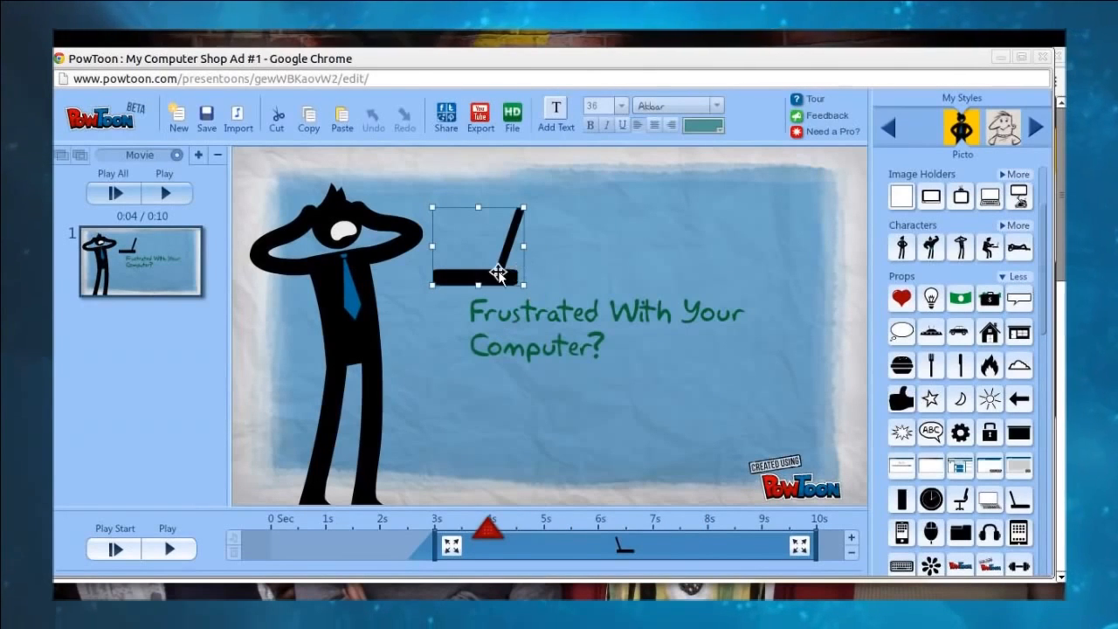
pyautogui.click(586, 269)
# Move the "Frustrated With Your Computer?" text slightly lower and set its entrance effect to Pop
pyautogui.click(568, 330)
pyautogui.moveTo(568, 331); pyautogui.dragTo(570, 354)
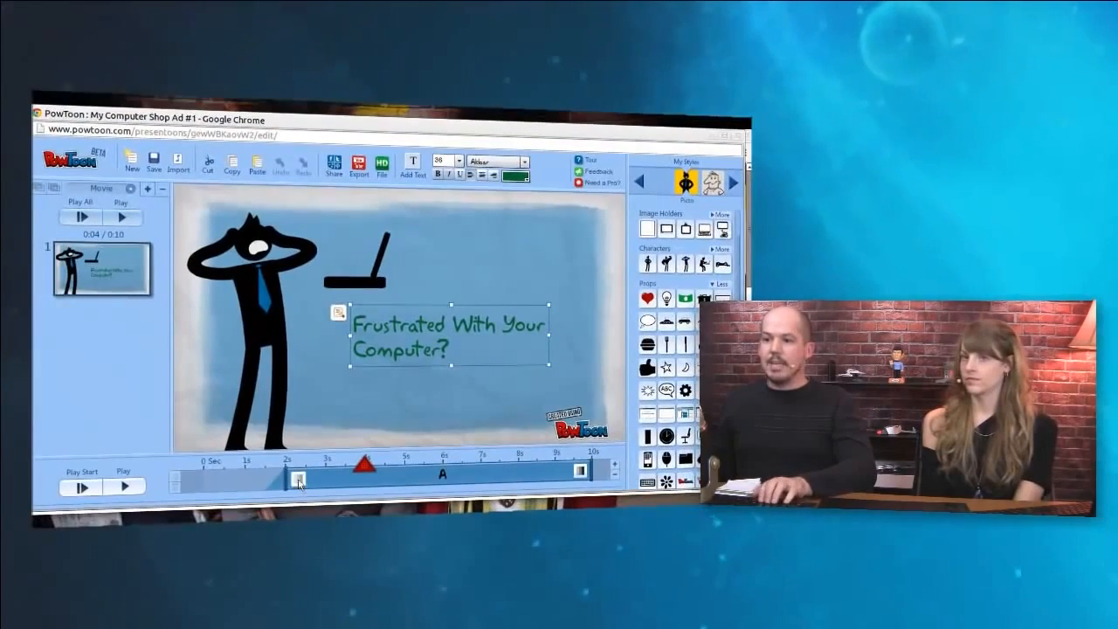
pyautogui.click(299, 480)
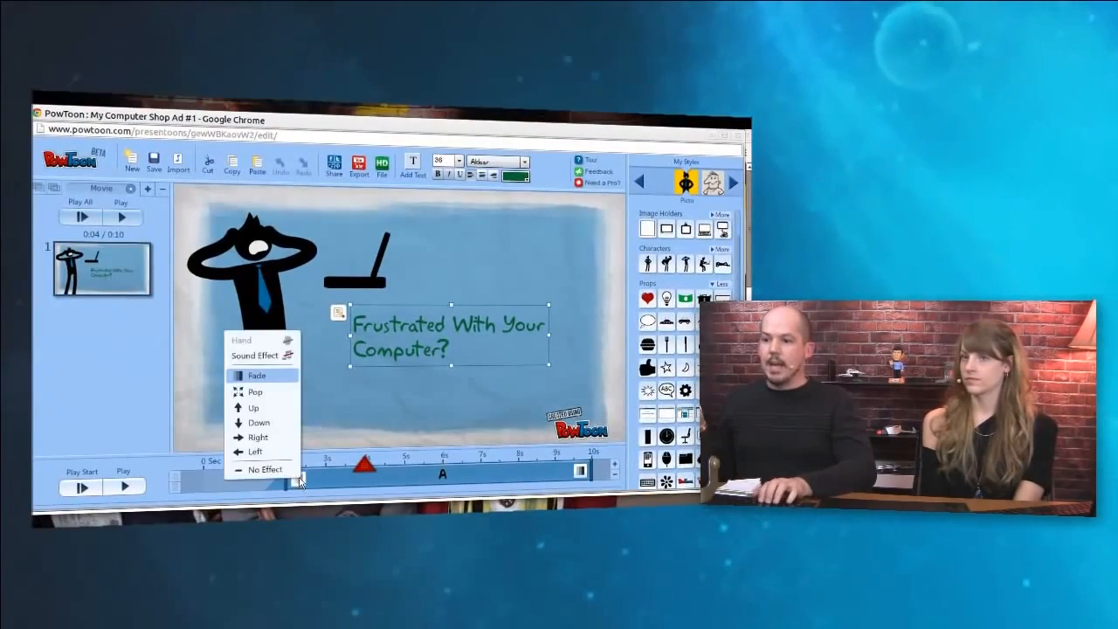
pyautogui.click(253, 394)
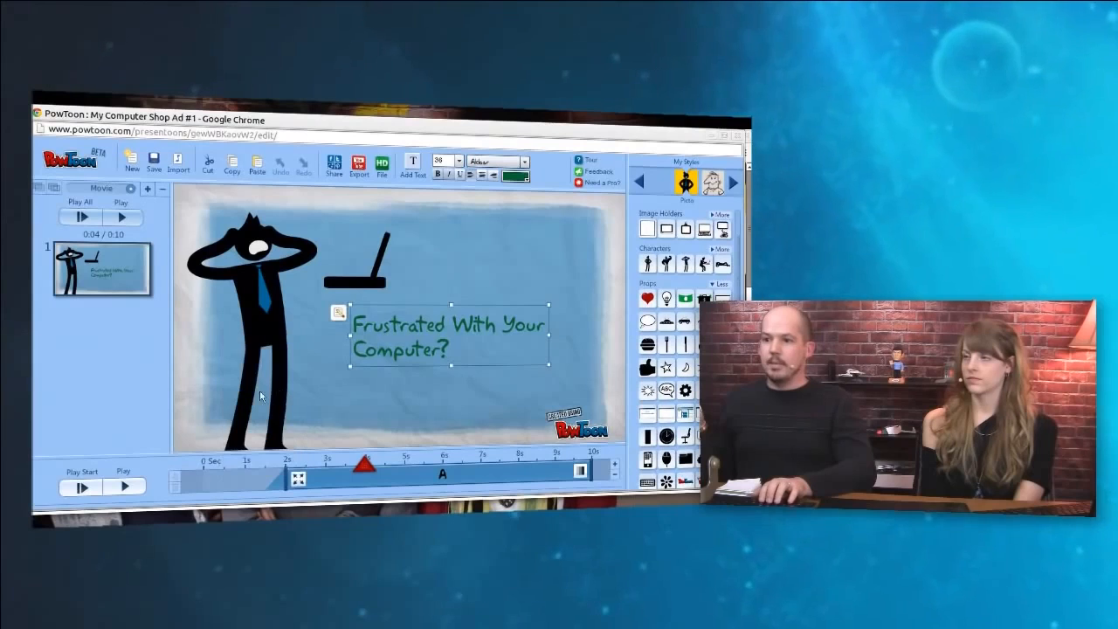
# Set the exit effect of the "Frustrated With Your Computer?" text to Pop
pyautogui.click(580, 471)
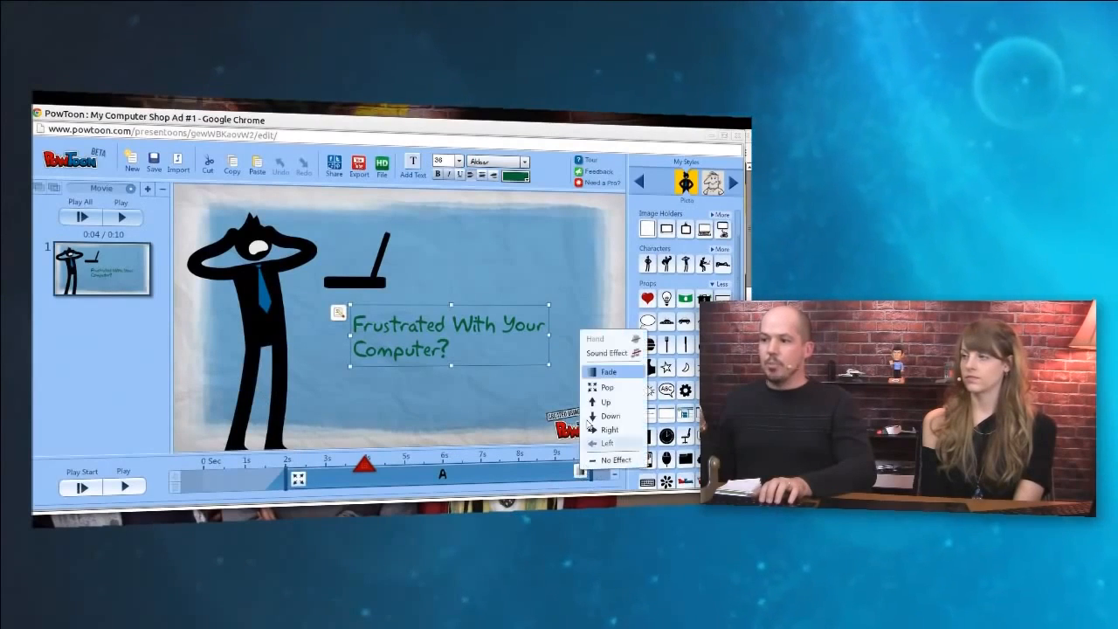
pyautogui.click(607, 387)
# Change the character's entrance effect to Left
pyautogui.click(267, 300)
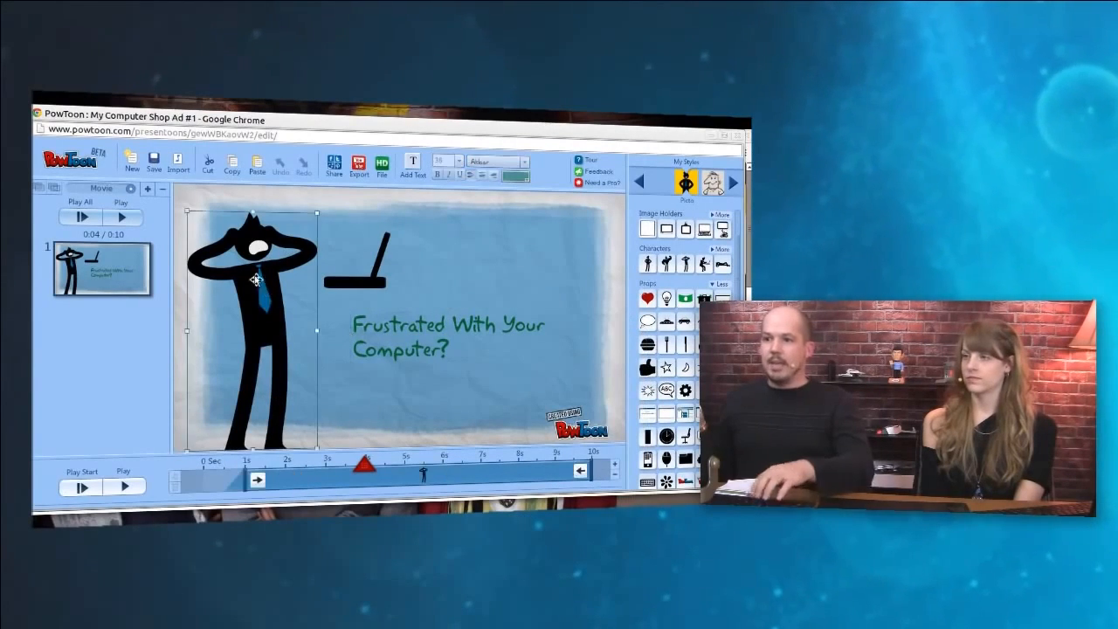
pyautogui.click(257, 480)
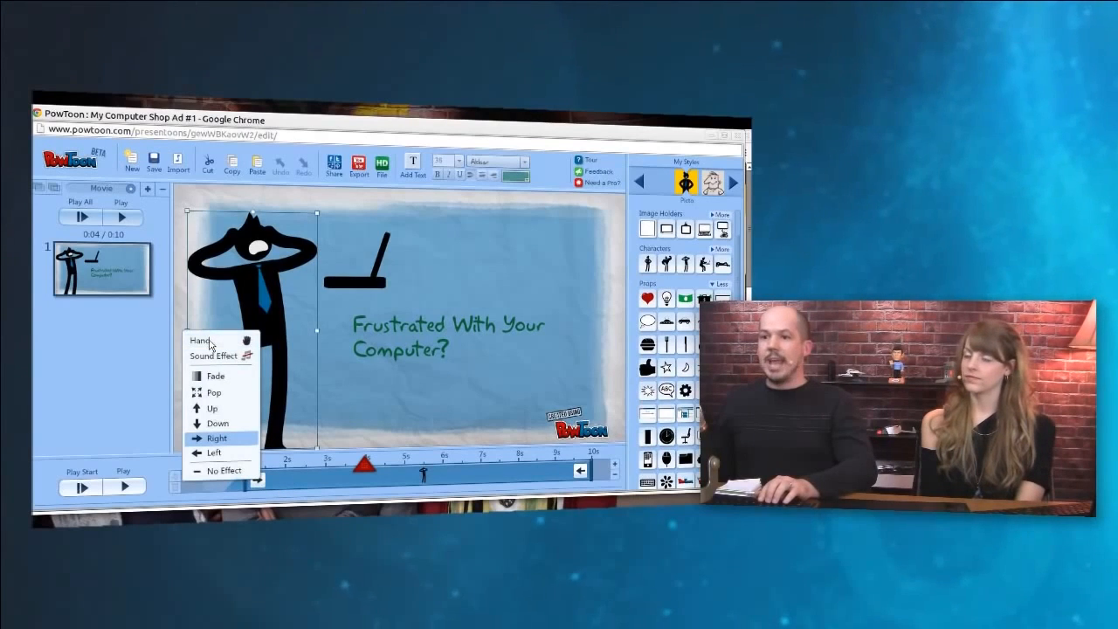
pyautogui.click(217, 453)
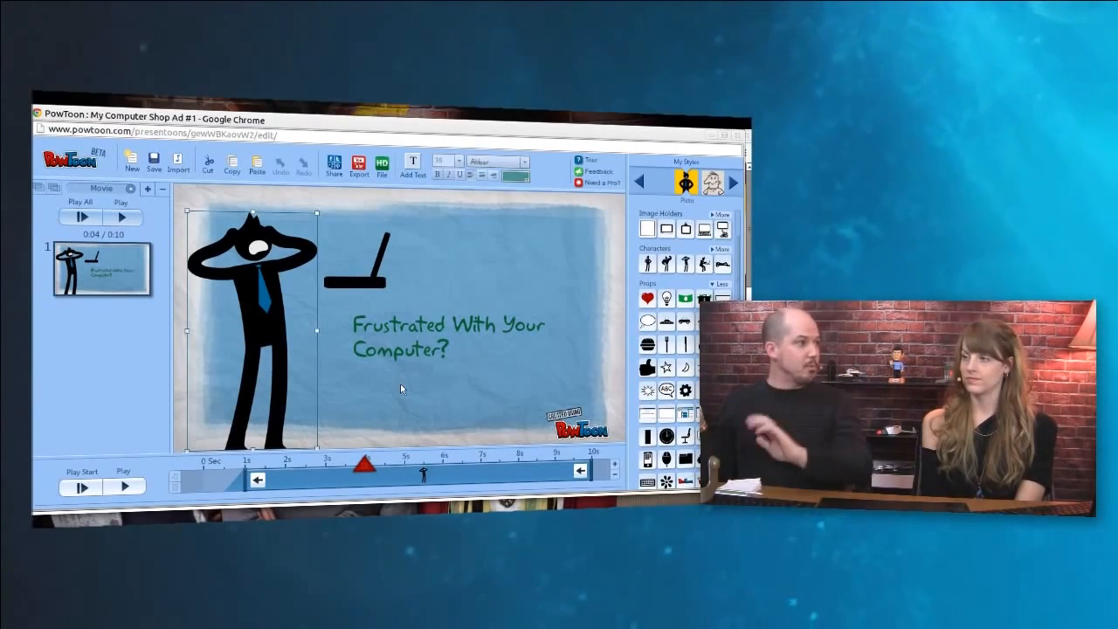
# Turn on the Hand for the character's exit effect, make it leave at 9 seconds, and preview the slide
pyautogui.click(581, 473)
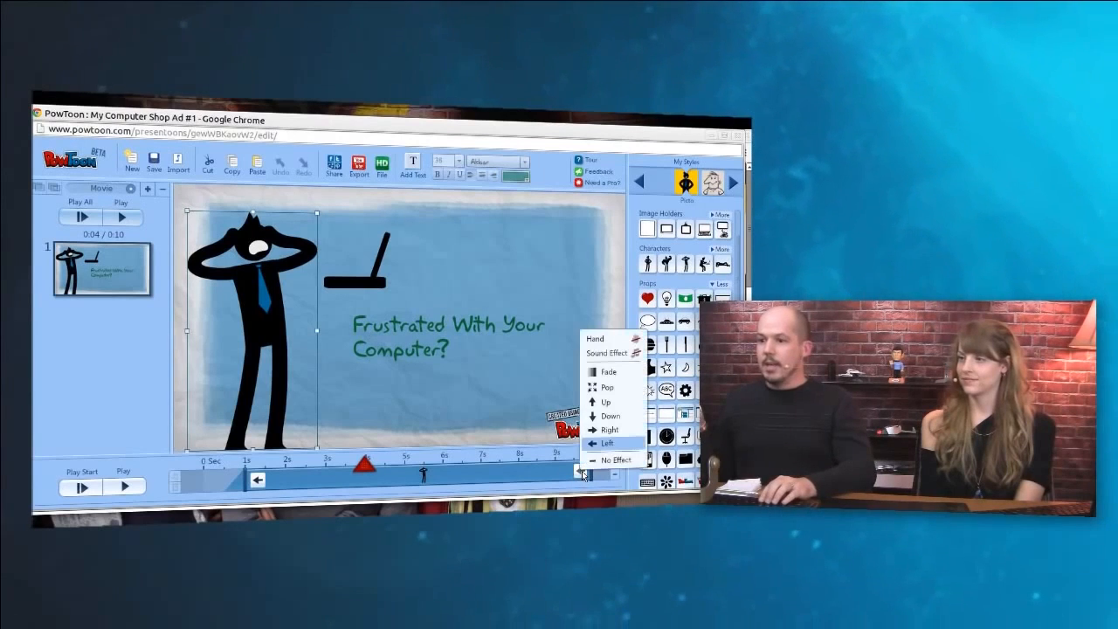
pyautogui.click(598, 339)
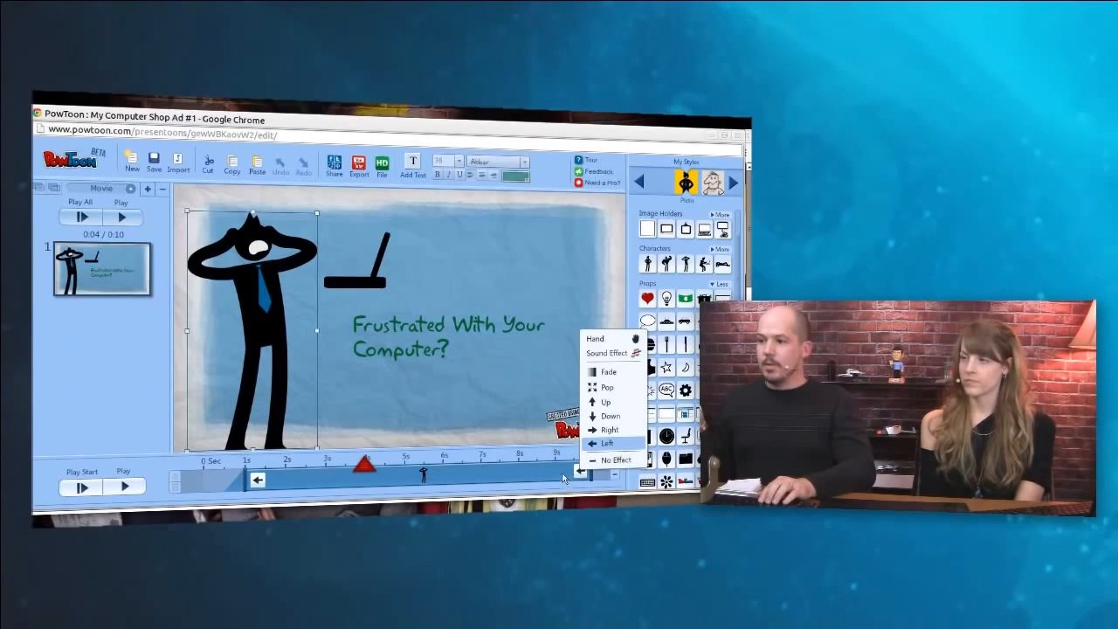
pyautogui.moveTo(579, 475); pyautogui.dragTo(557, 477)
pyautogui.click(512, 382)
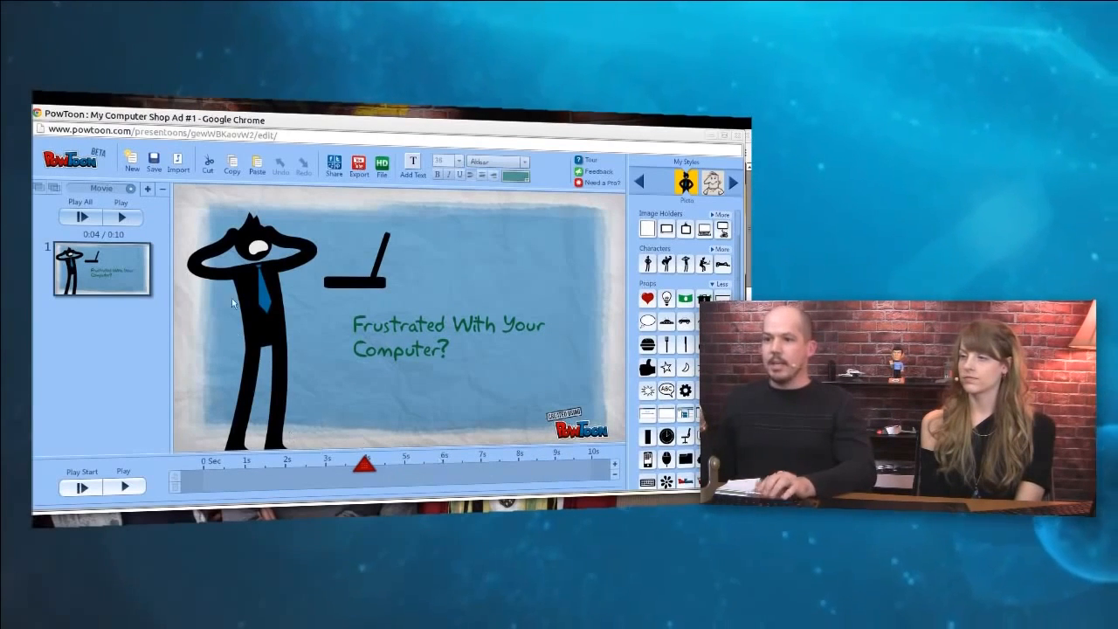
pyautogui.click(251, 288)
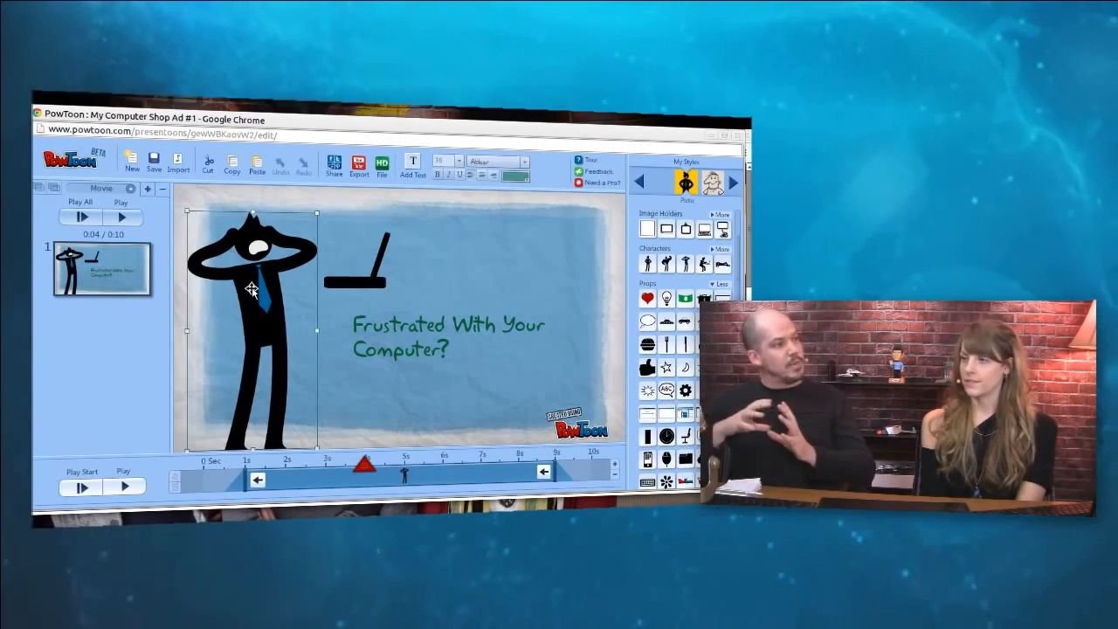
pyautogui.click(81, 491)
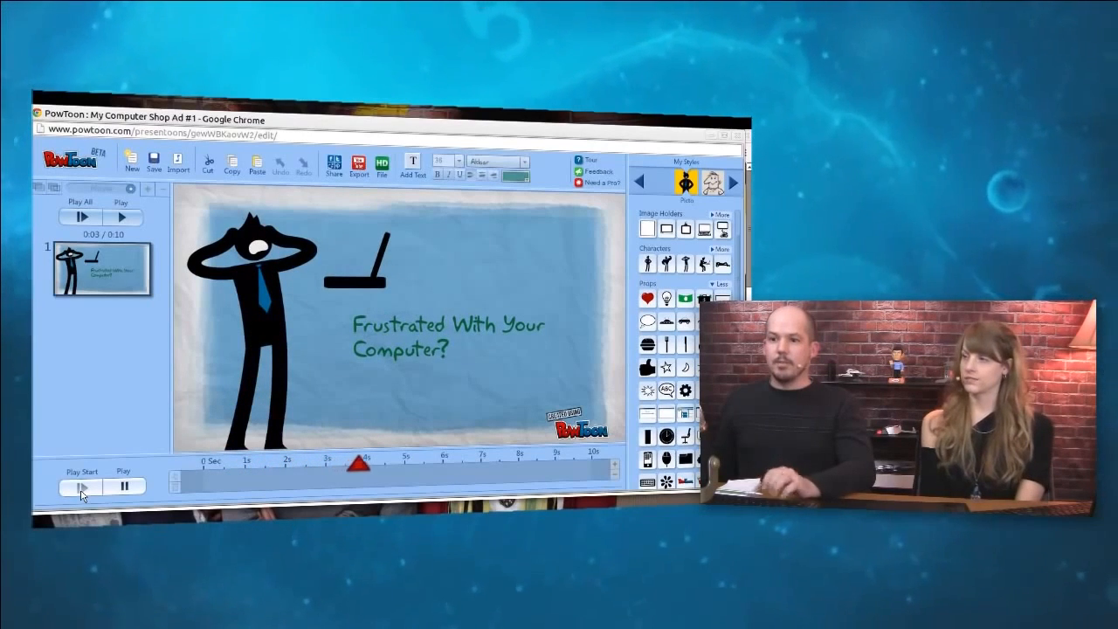
# Set both the entrance and exit effects of the laptop prop to Left and preview the slide
pyautogui.click(373, 276)
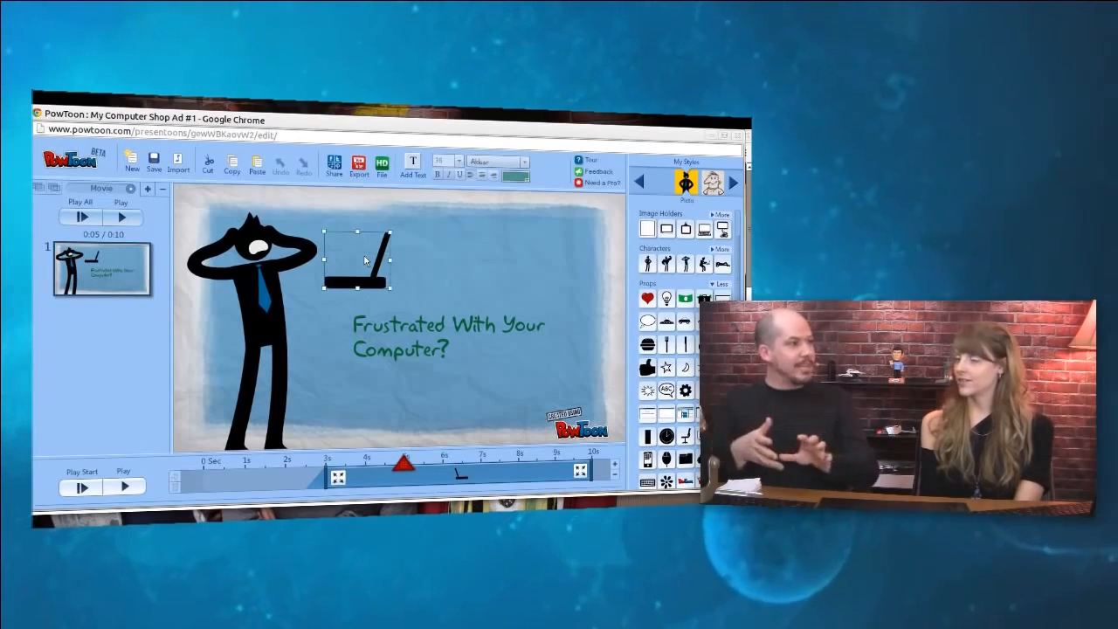
pyautogui.click(339, 482)
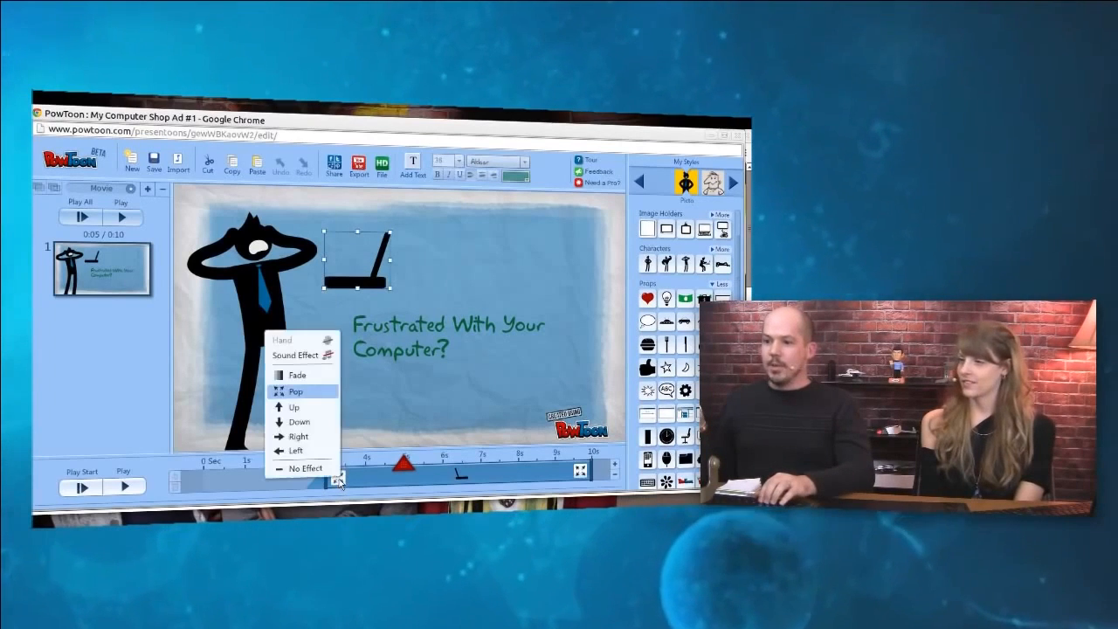
pyautogui.click(309, 452)
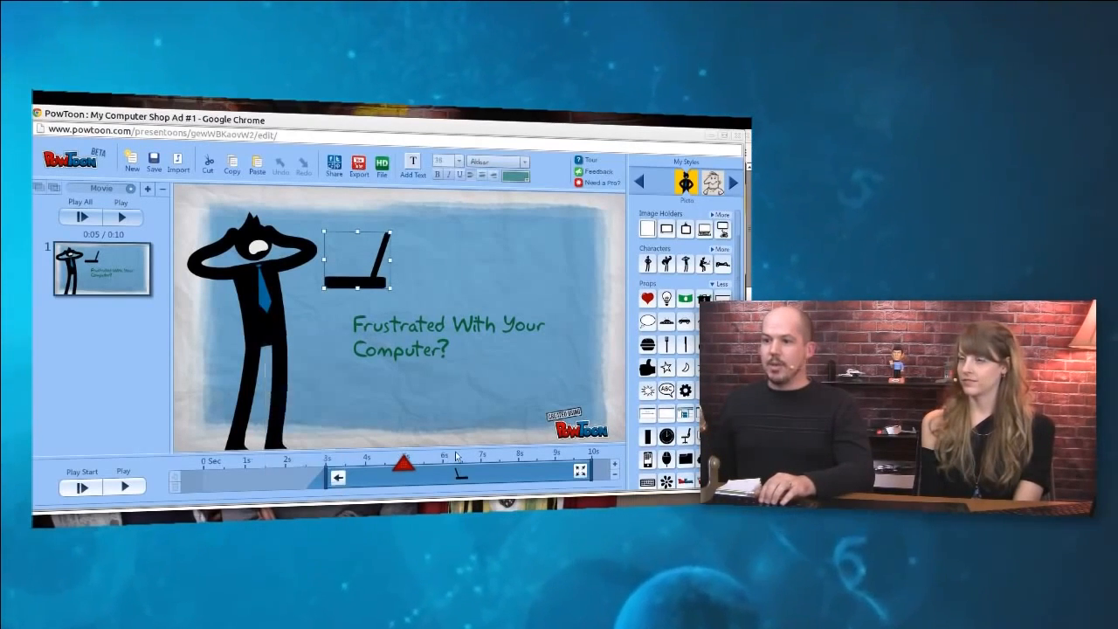
pyautogui.click(576, 475)
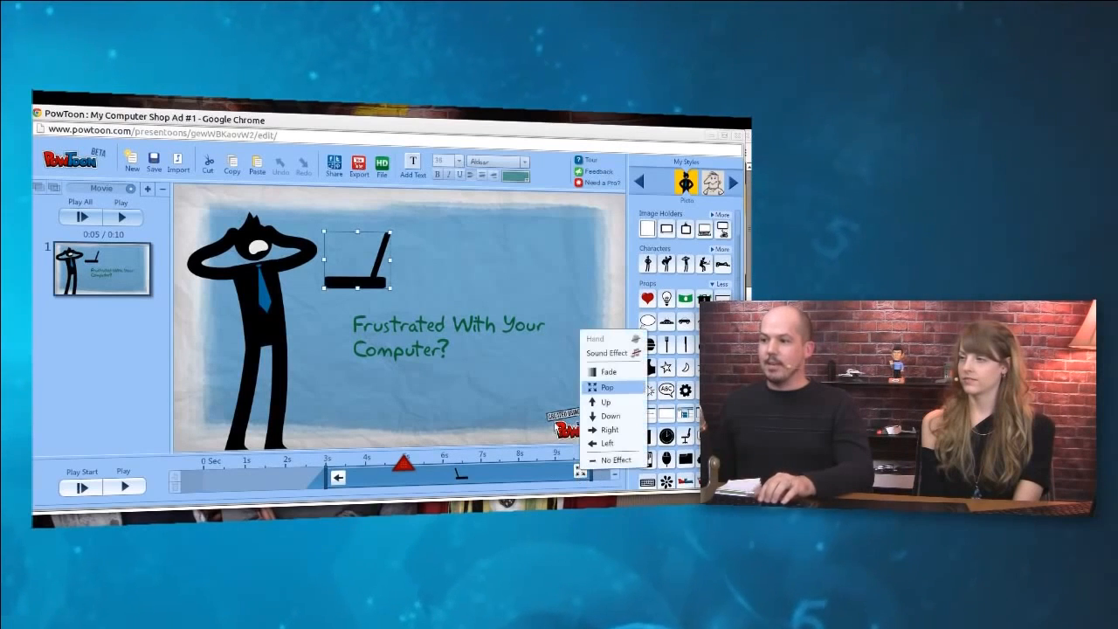
pyautogui.click(603, 443)
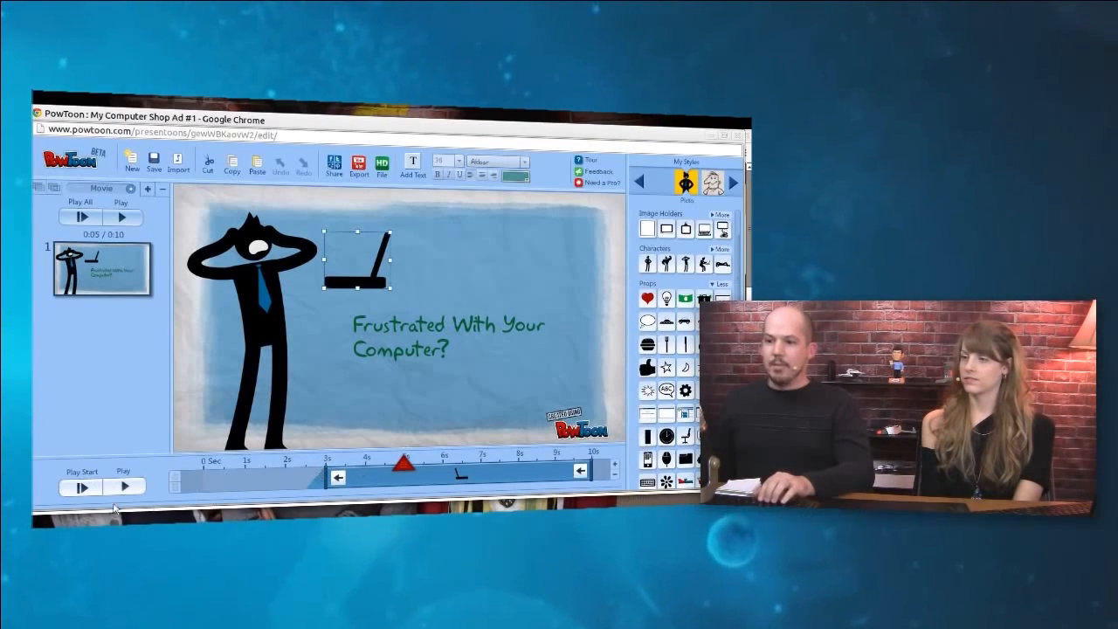
pyautogui.click(79, 487)
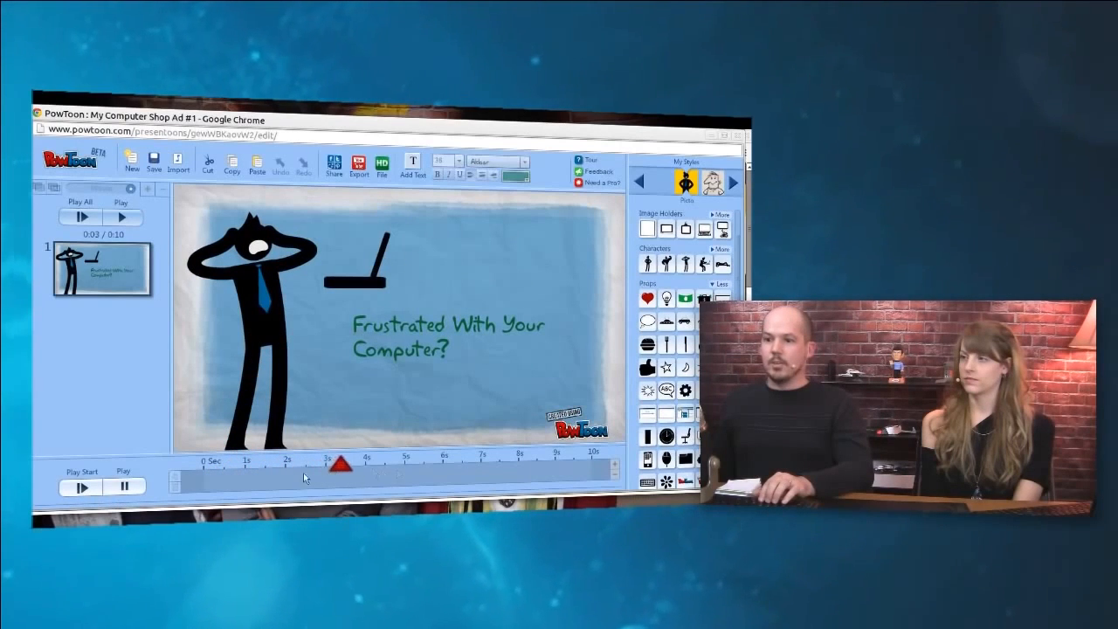
# Shift the laptop's time span to run from 1 to 8 seconds and preview the slide from the start
pyautogui.click(354, 255)
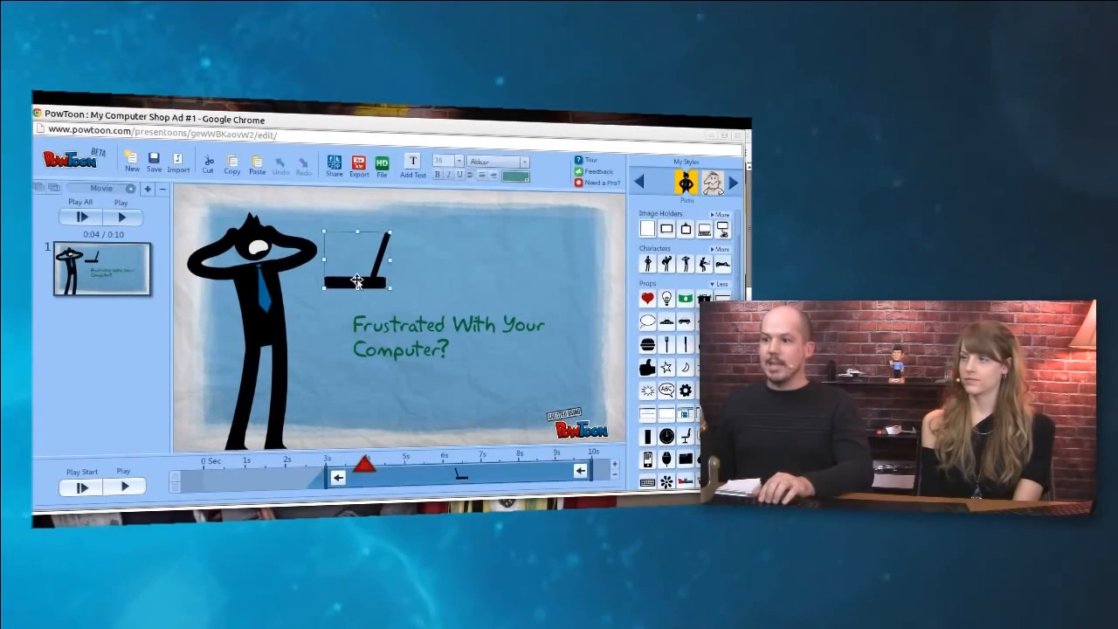
pyautogui.moveTo(372, 475); pyautogui.dragTo(332, 478)
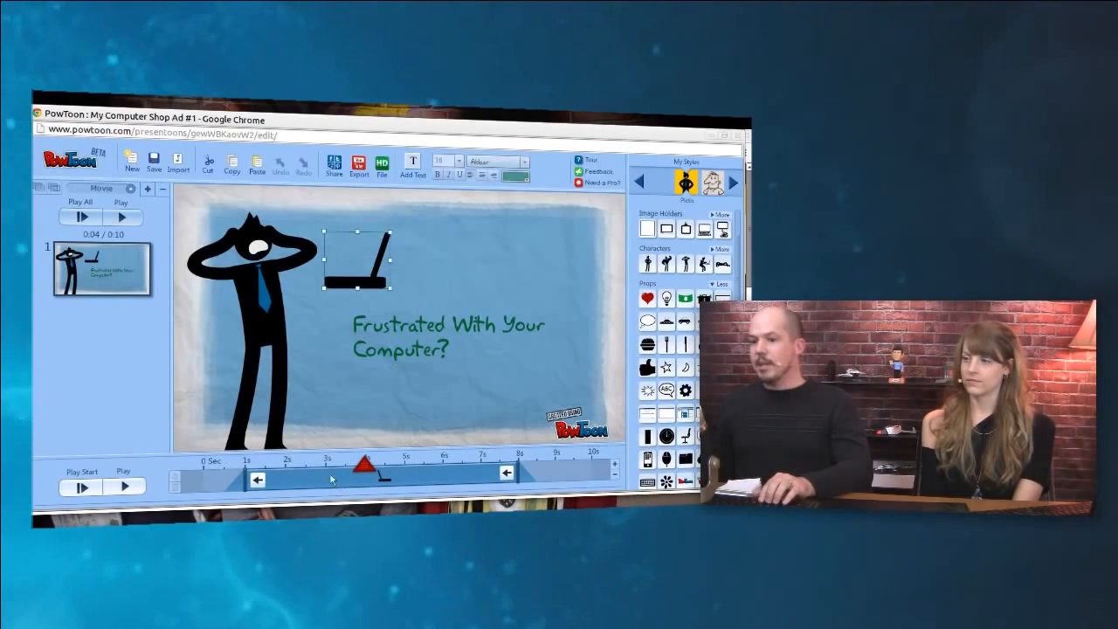
pyautogui.click(90, 488)
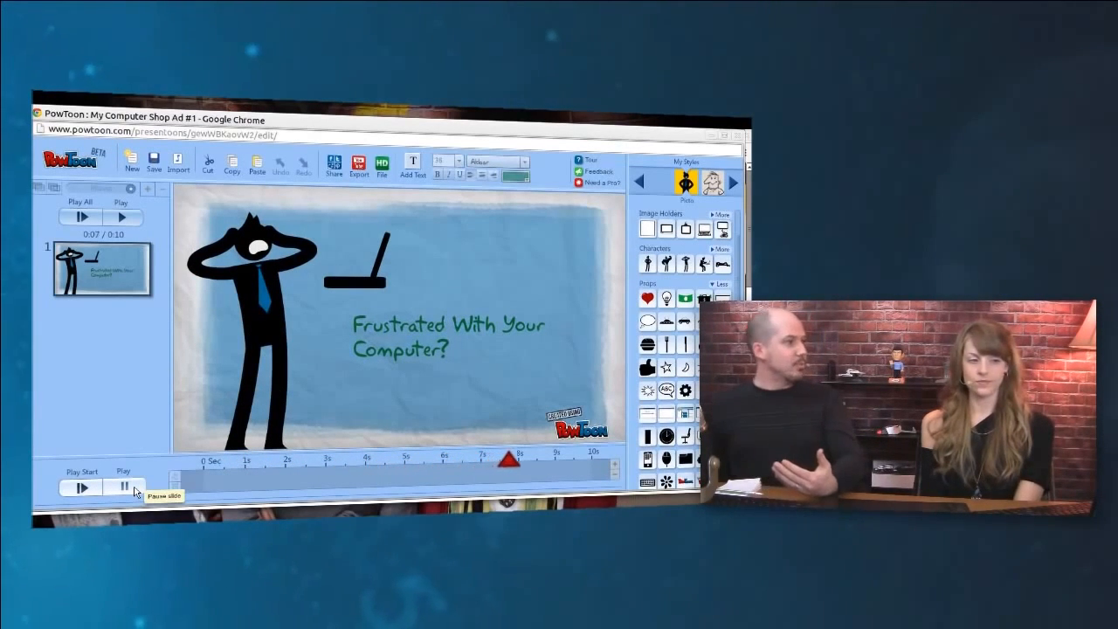
# Stop the preview, shorten the slide to 5 seconds, and make the character, text and laptop all exit at 4 seconds
pyautogui.click(131, 490)
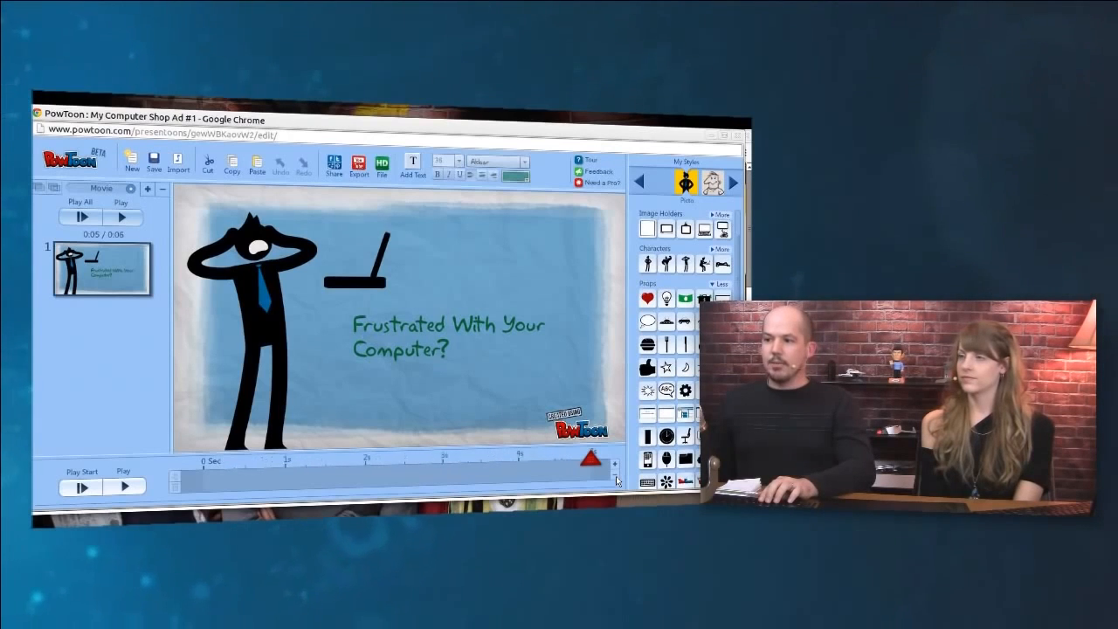
pyautogui.click(274, 302)
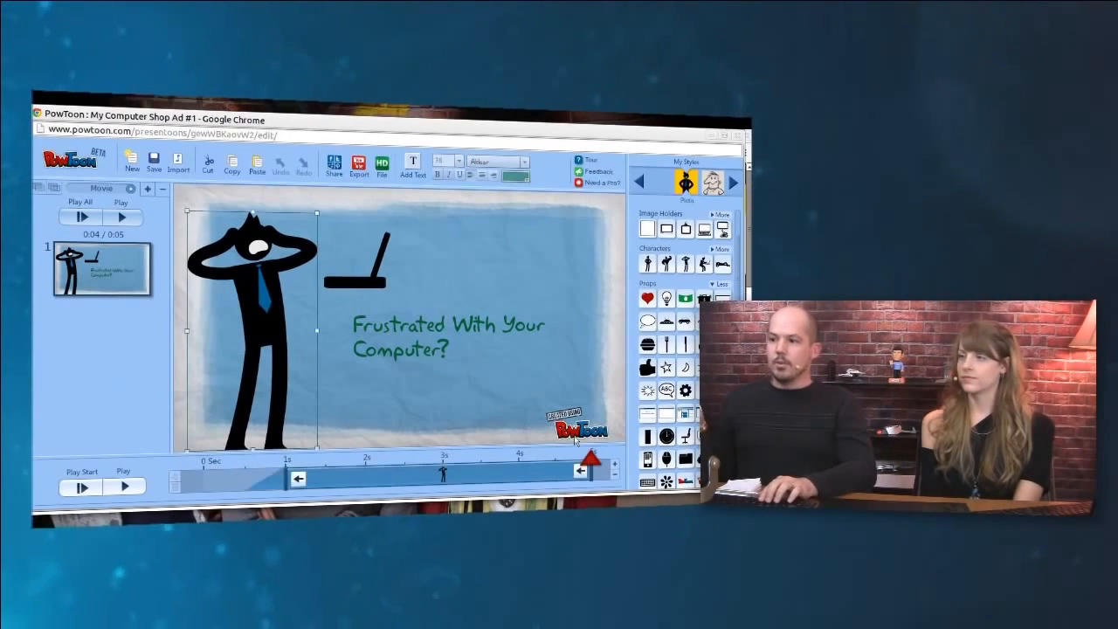
pyautogui.click(576, 471)
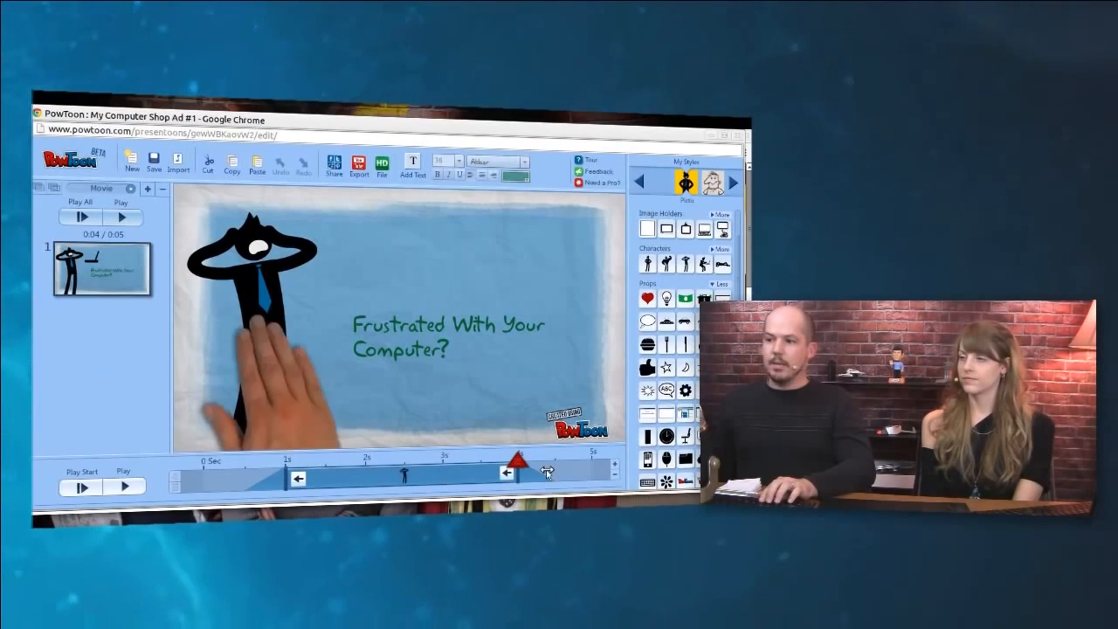
pyautogui.click(435, 332)
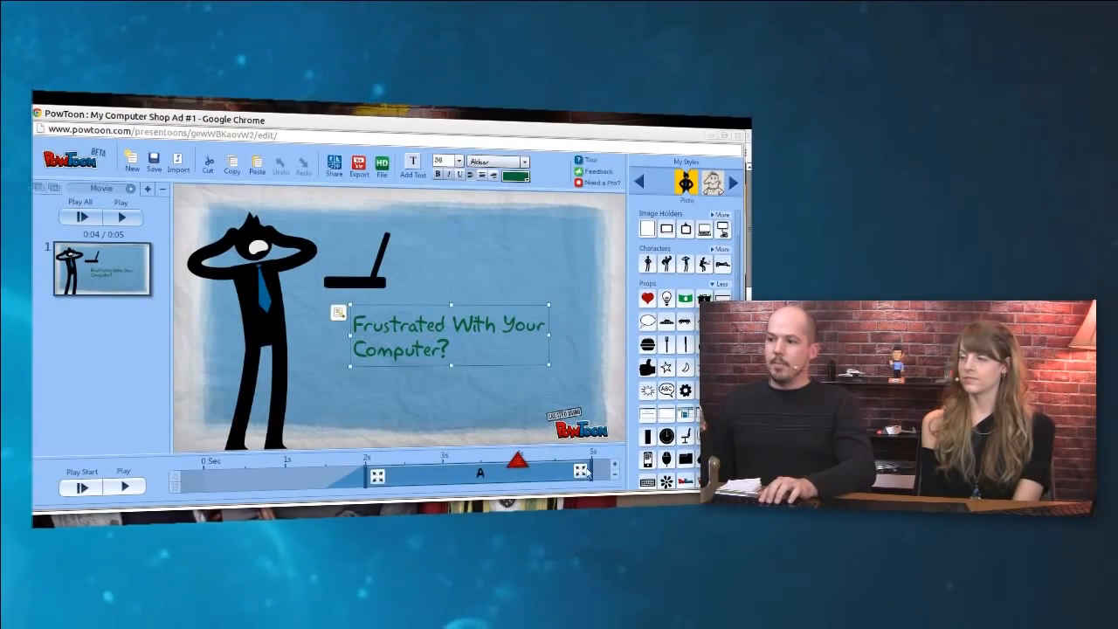
pyautogui.moveTo(592, 471); pyautogui.dragTo(548, 473)
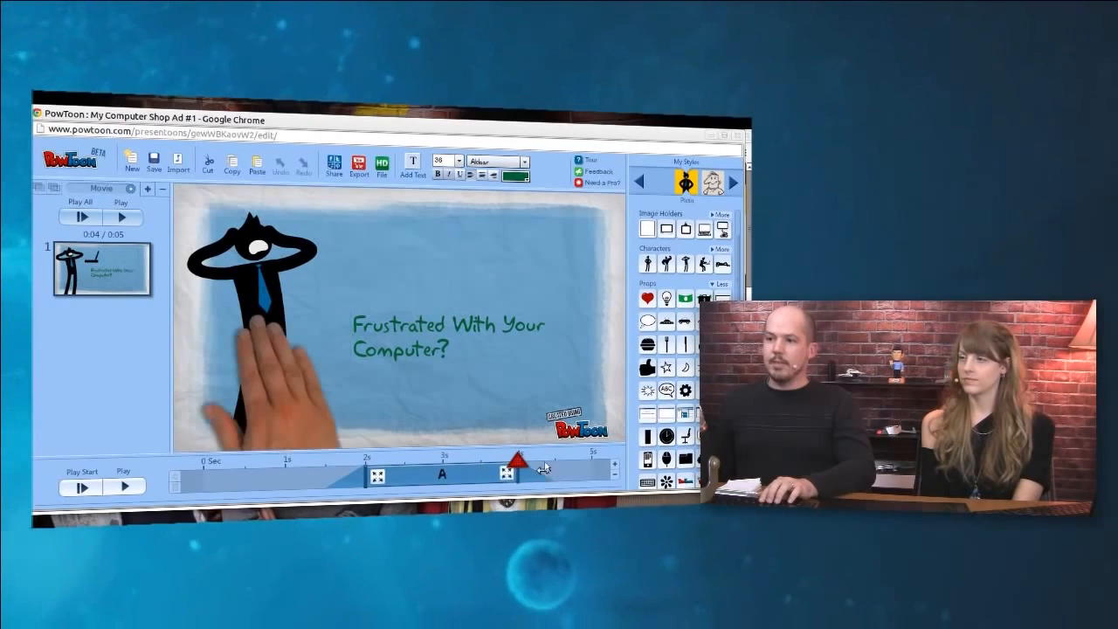
pyautogui.click(356, 260)
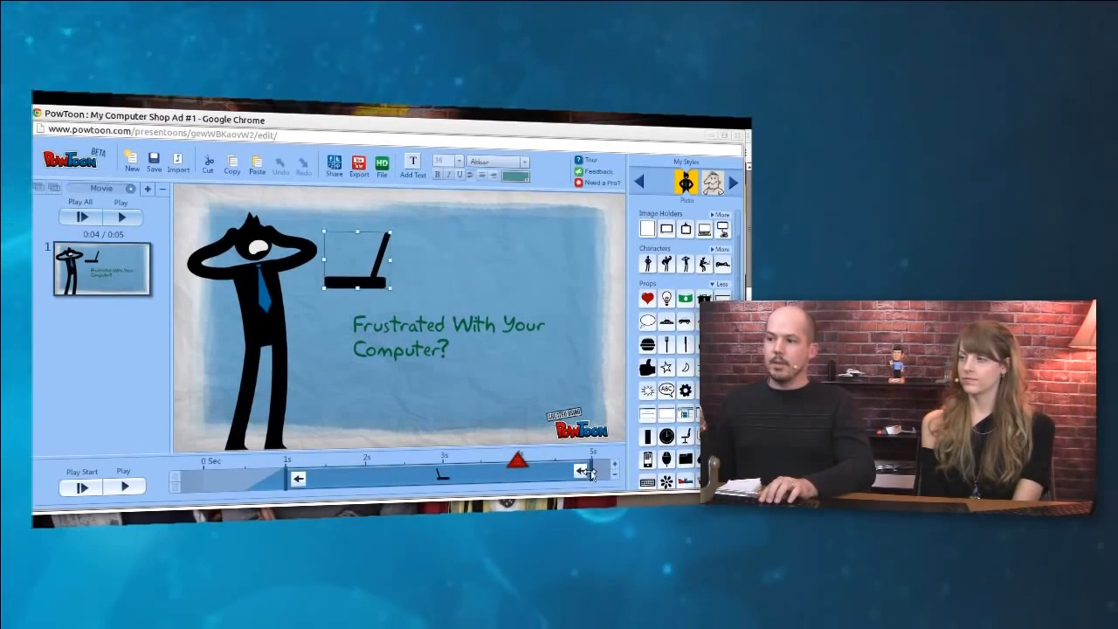
pyautogui.moveTo(591, 471); pyautogui.dragTo(518, 472)
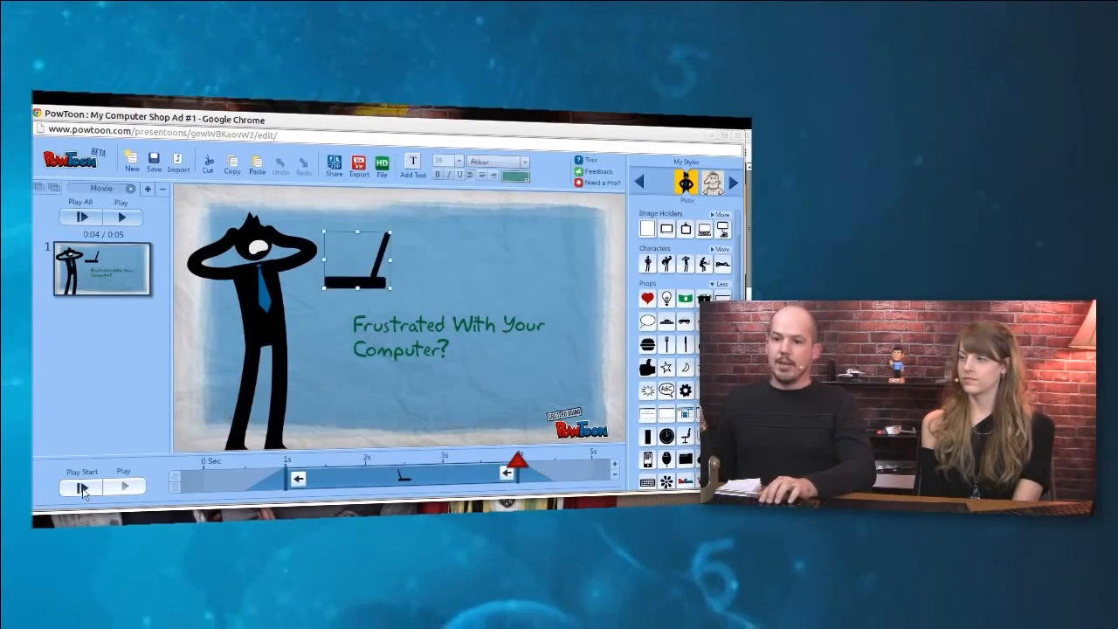
# Play the shortened slide from the start and replay it to check when the character and laptop enter
pyautogui.click(82, 488)
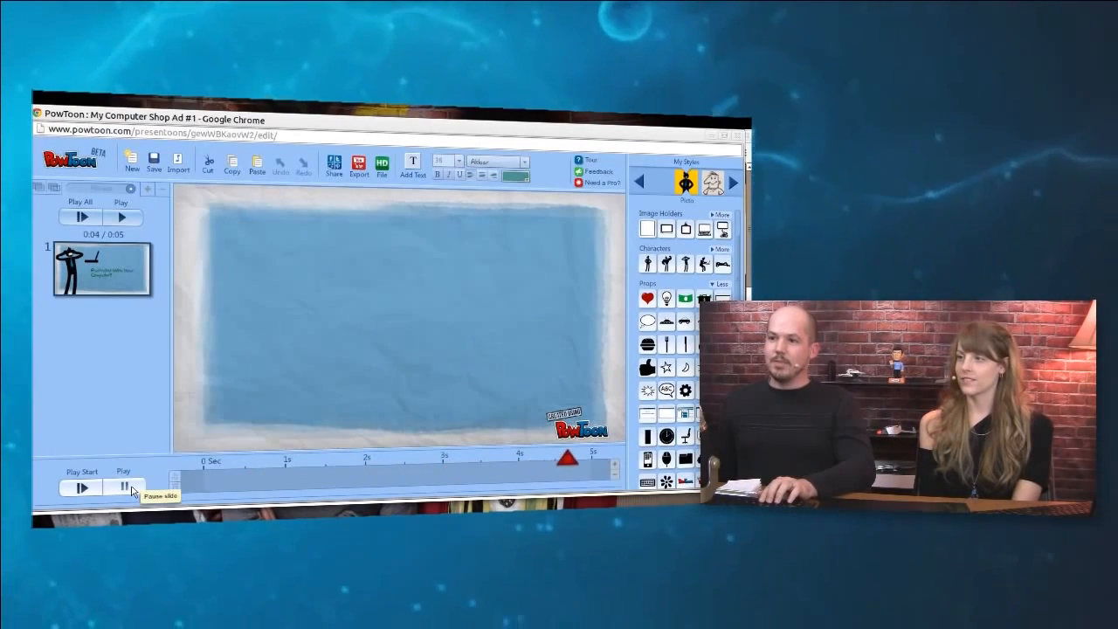
pyautogui.click(125, 488)
pyautogui.click(373, 280)
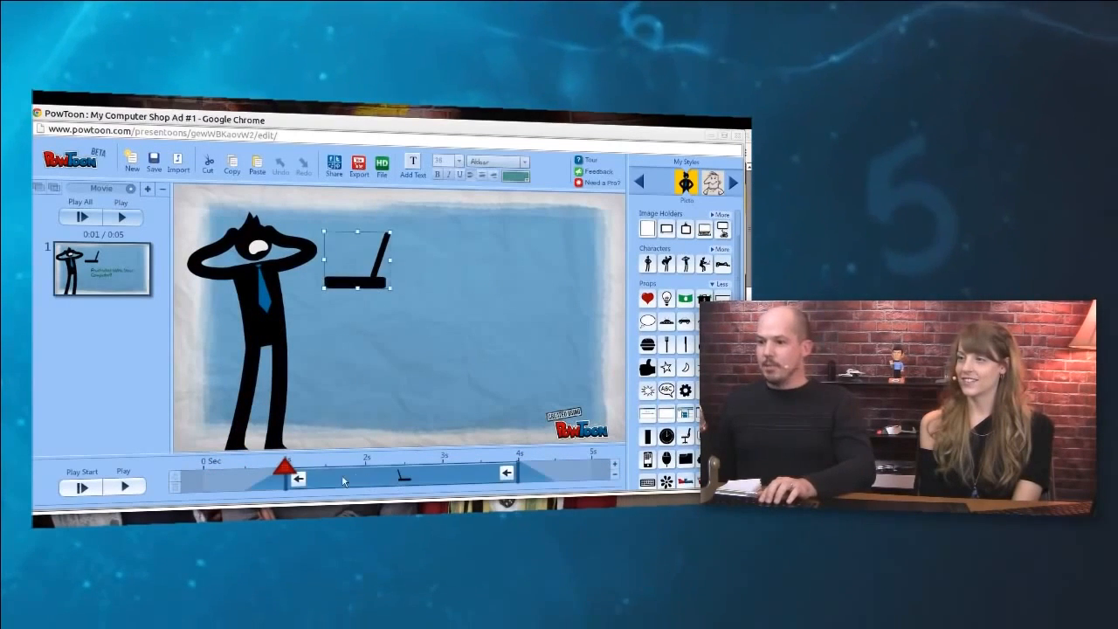
pyautogui.moveTo(383, 474)
pyautogui.mouseDown()
pyautogui.moveTo(461, 473)
pyautogui.moveTo(377, 482)
pyautogui.mouseUp()
pyautogui.click(97, 492)
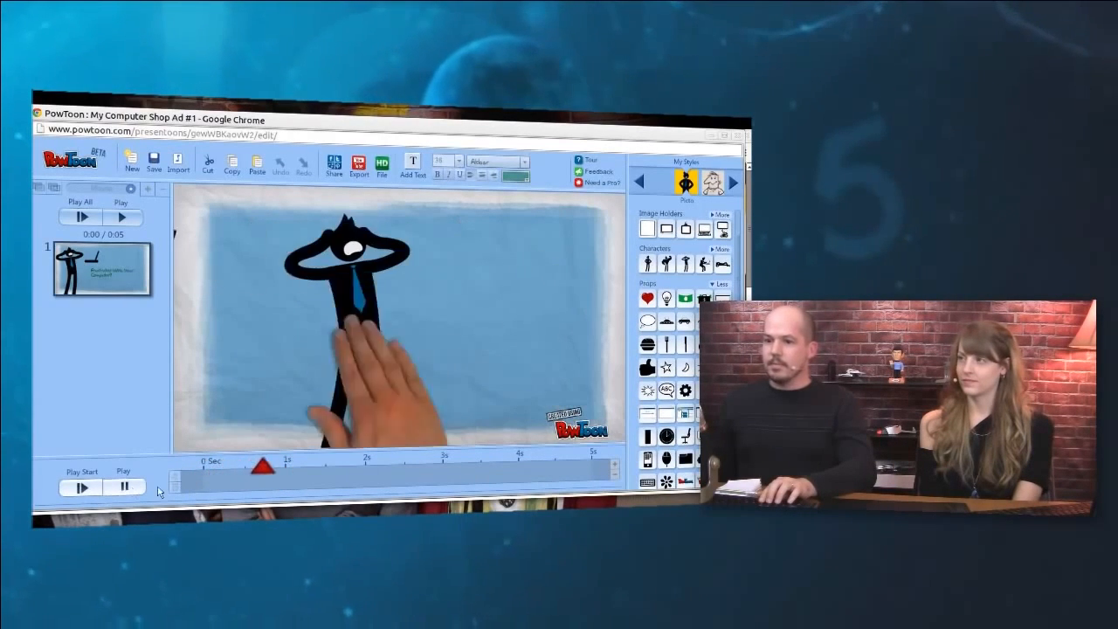
pyautogui.click(126, 487)
pyautogui.moveTo(287, 472); pyautogui.dragTo(202, 473)
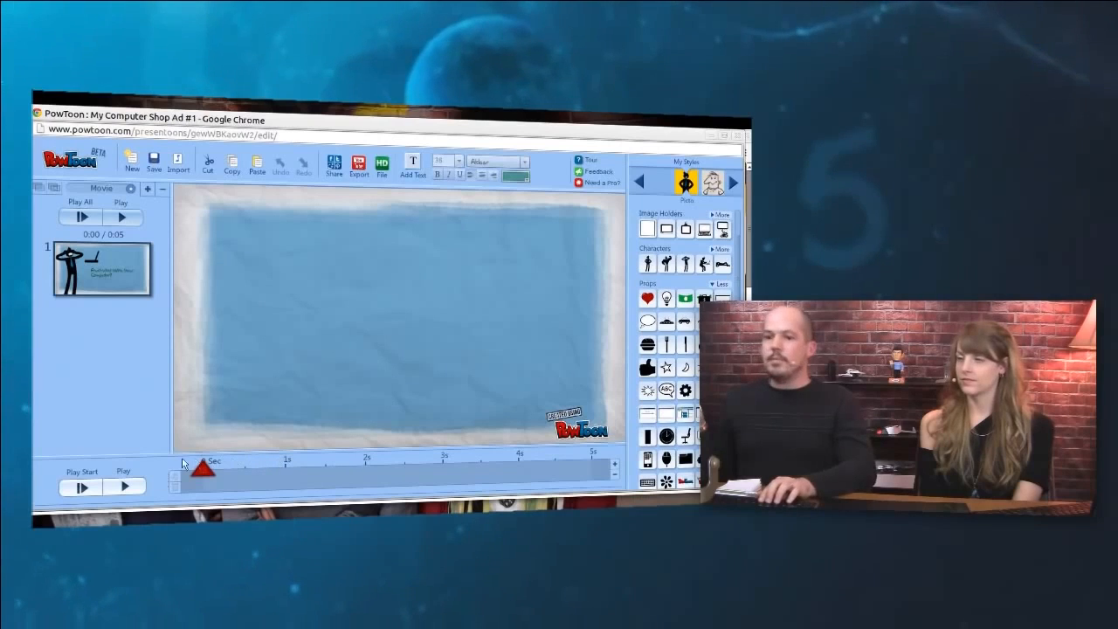
pyautogui.click(133, 478)
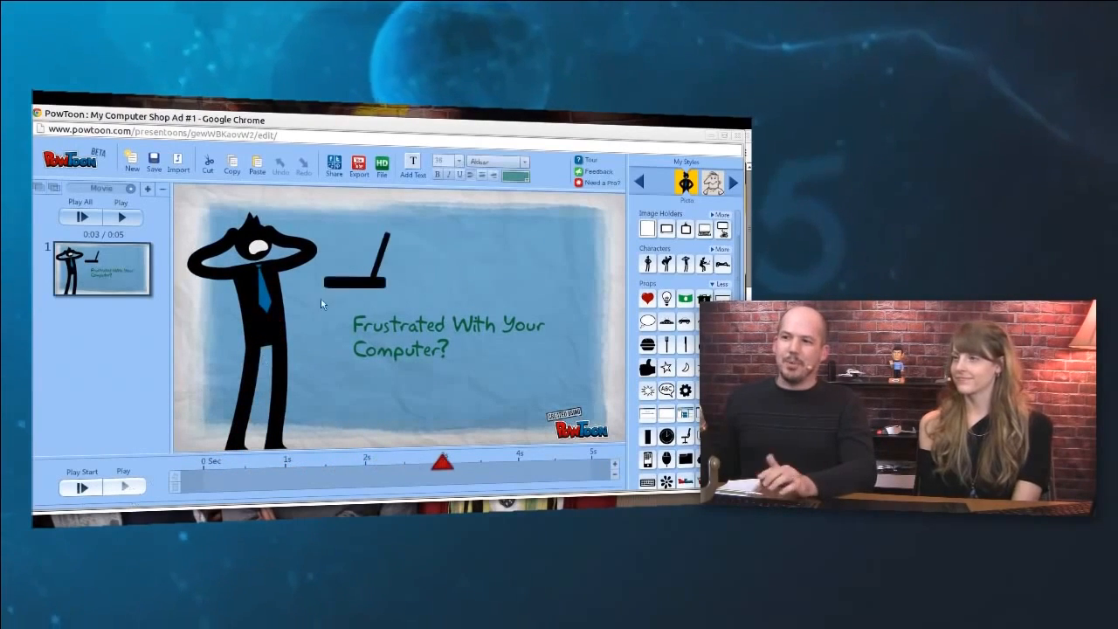
# Move the start of the laptop's time span to 0 seconds, keeping its entrance effect on Left
pyautogui.click(359, 286)
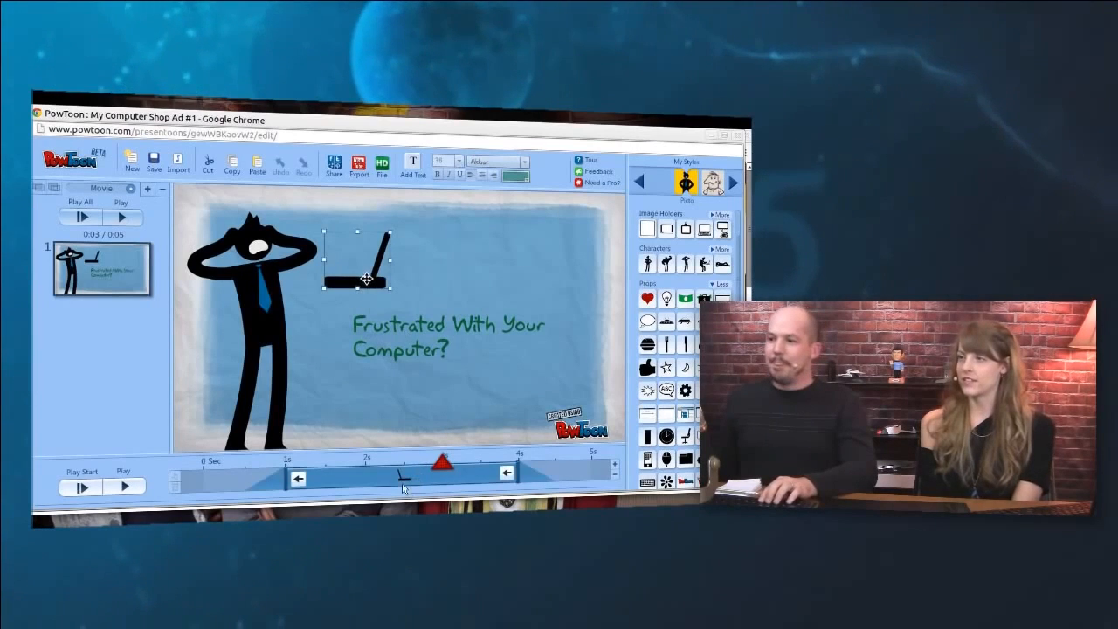
pyautogui.click(297, 478)
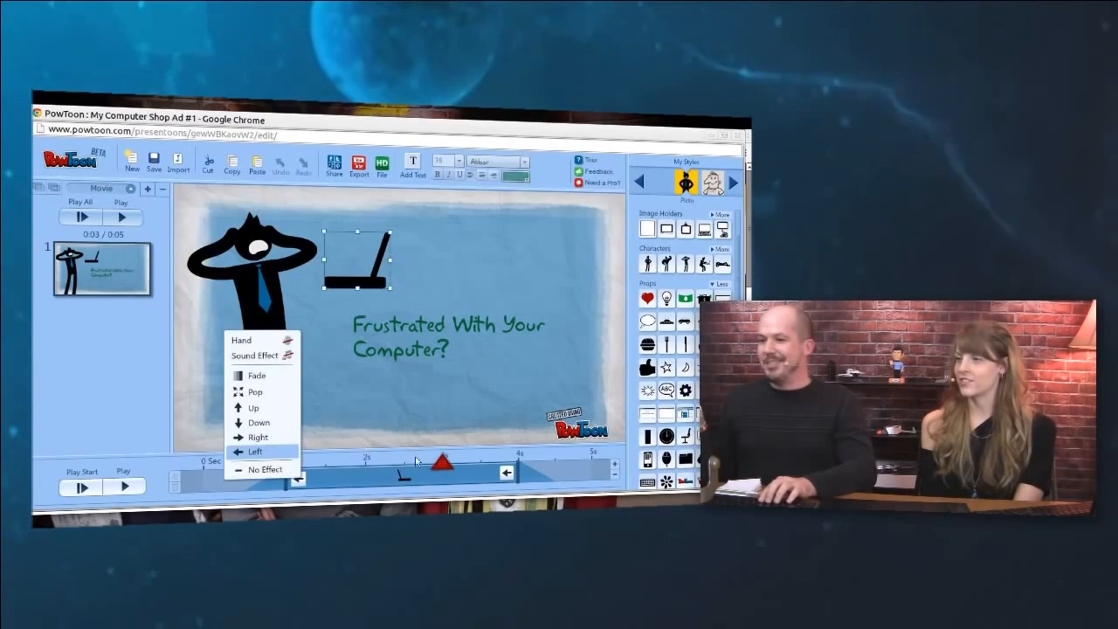
pyautogui.click(262, 451)
pyautogui.moveTo(301, 486); pyautogui.dragTo(216, 486)
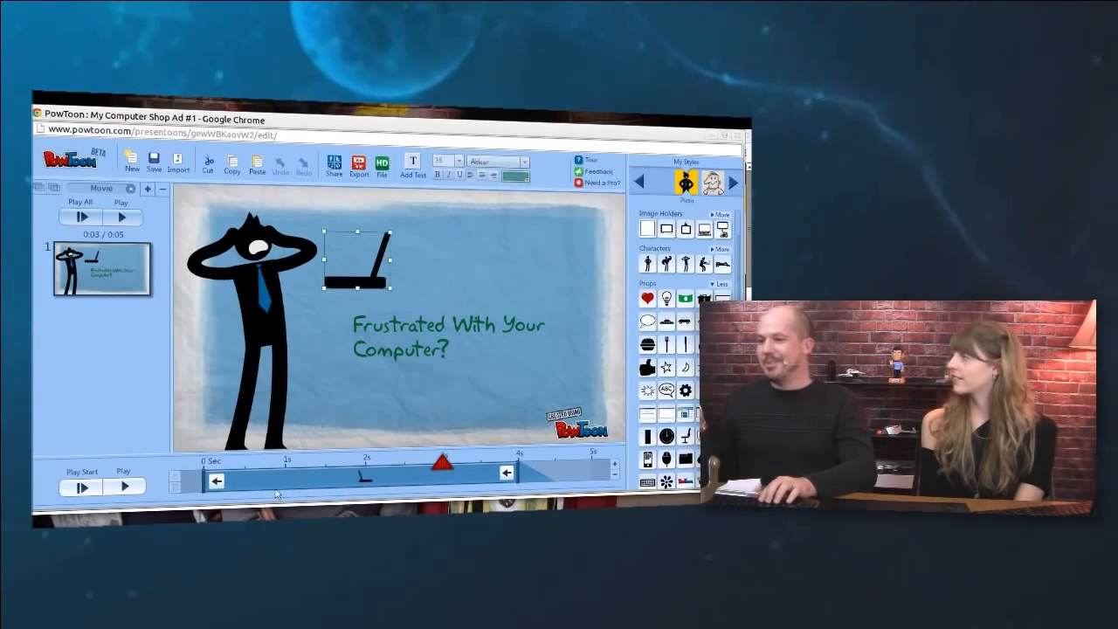
# Shift the laptop's time span to run from 1 to 5 seconds and preview the slide
pyautogui.hotkey('ctrl', 'z')
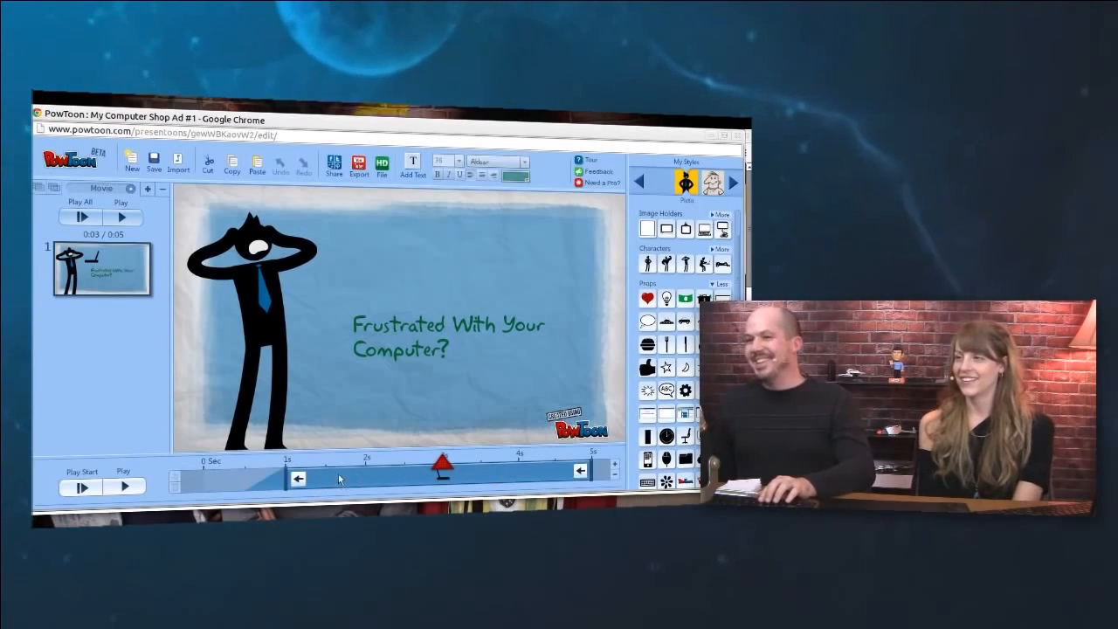
pyautogui.click(95, 490)
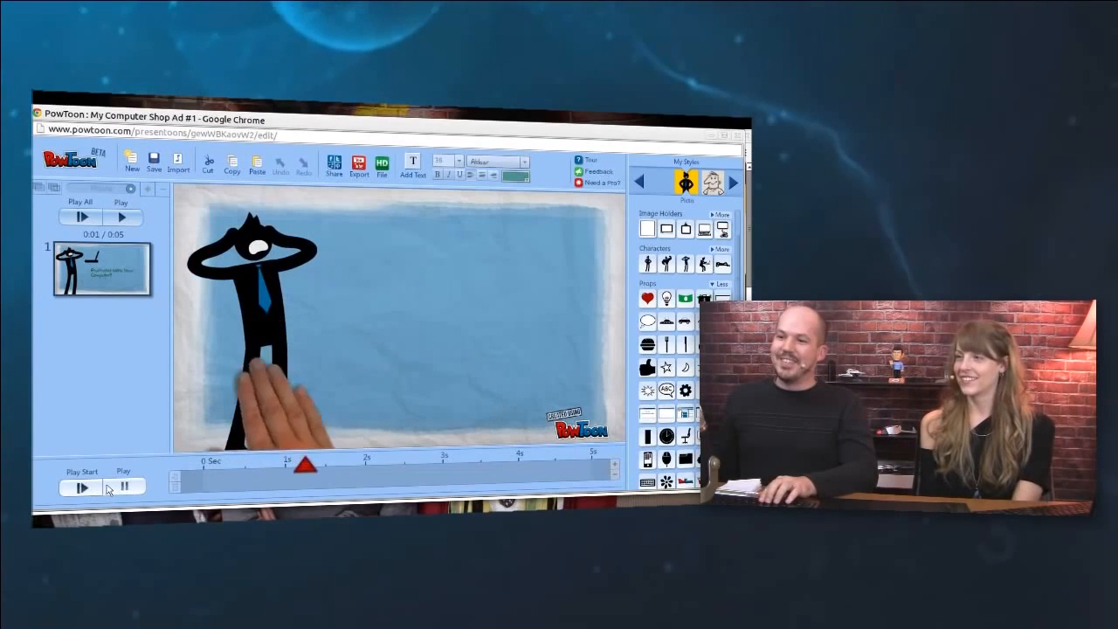
# Stop the preview at about 2 seconds and delete the laptop from the slide
pyautogui.click(136, 490)
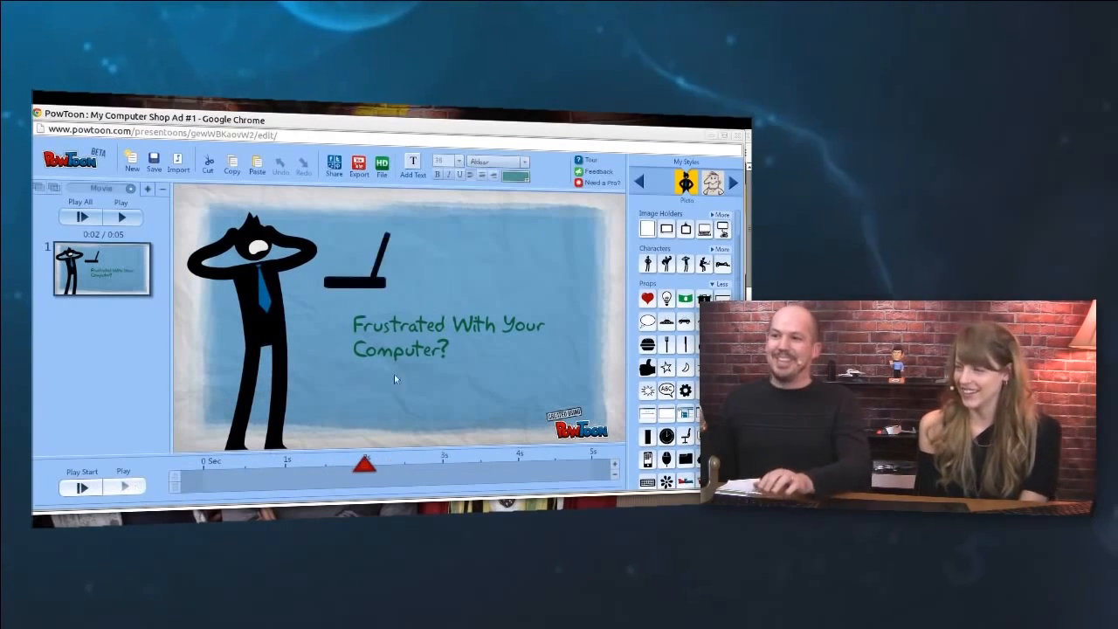
pyautogui.click(358, 286)
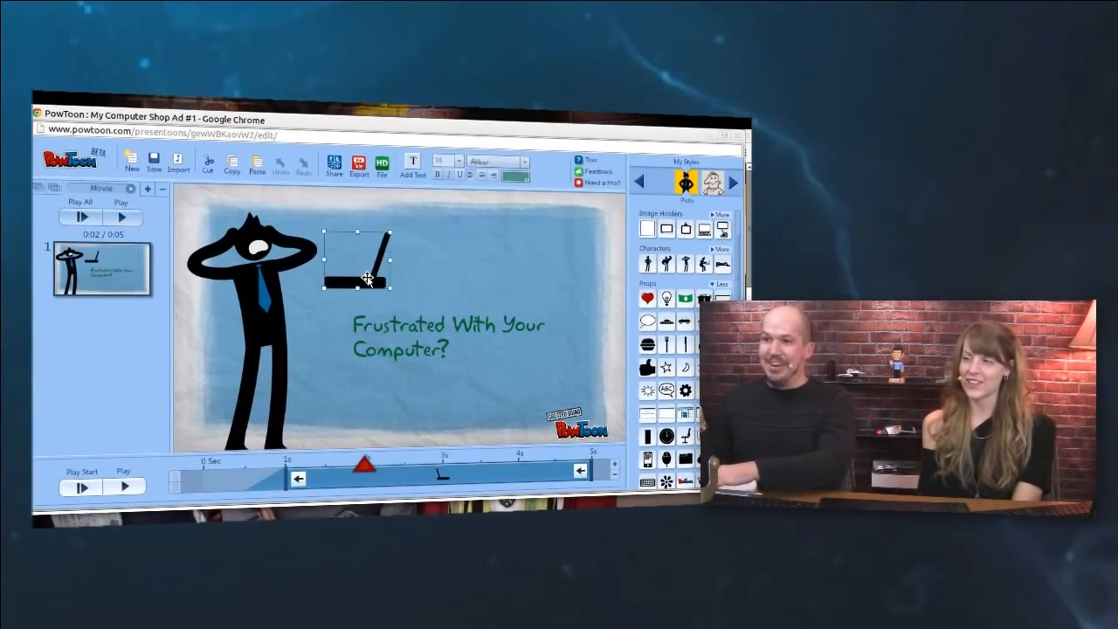
pyautogui.press('Delete')
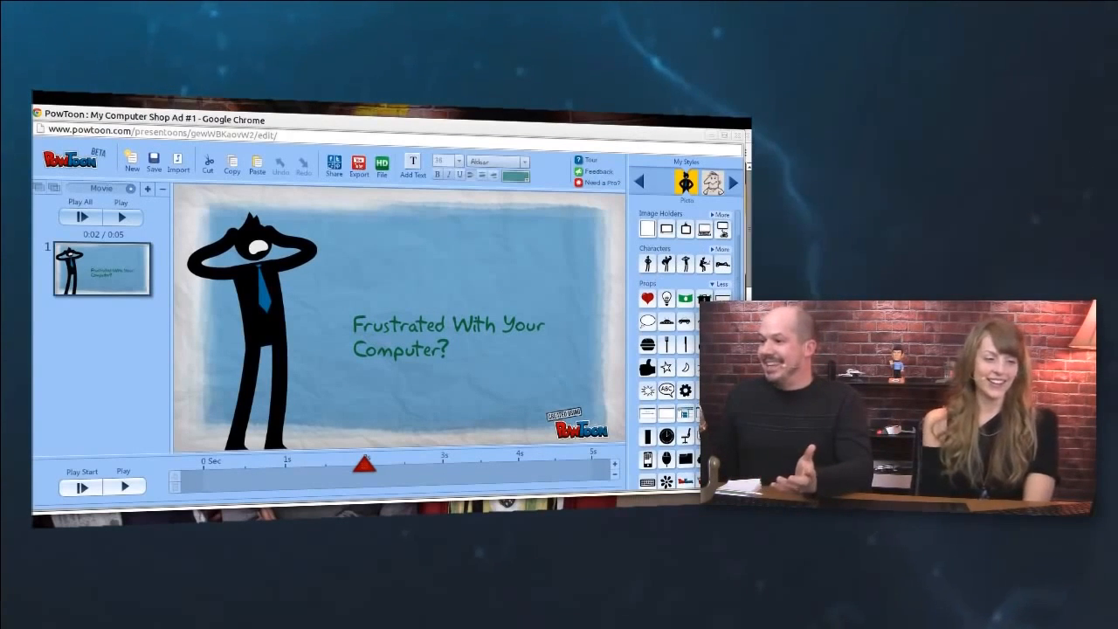
# Place a new laptop prop beside the character, just above the text, and flip it horizontally
pyautogui.moveTo(338, 271); pyautogui.dragTo(356, 279)
pyautogui.rightClick(361, 292)
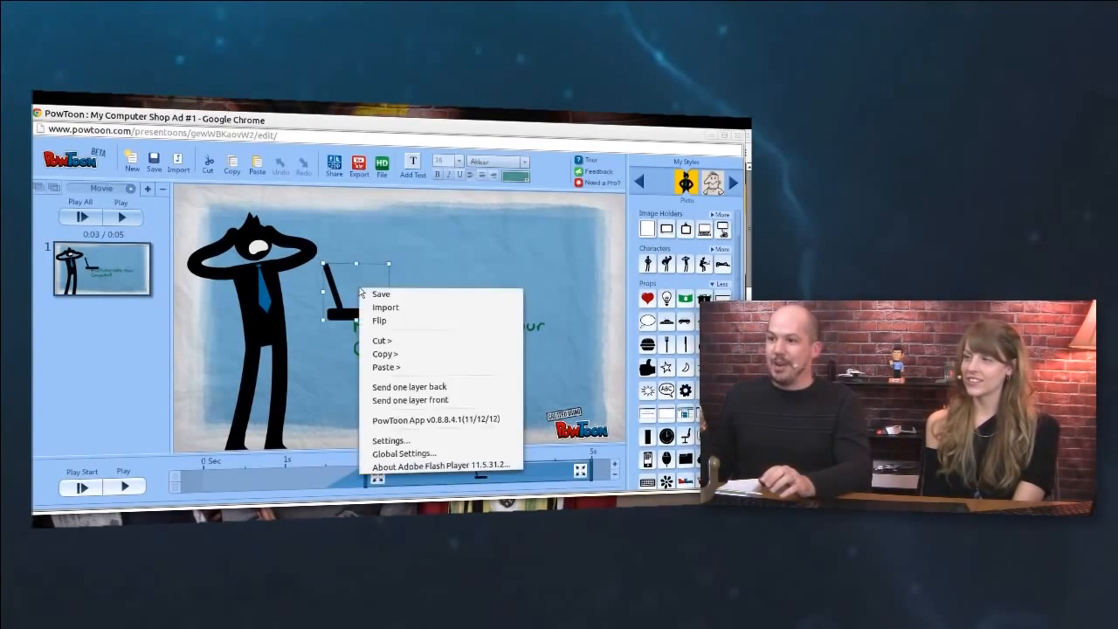
pyautogui.click(399, 322)
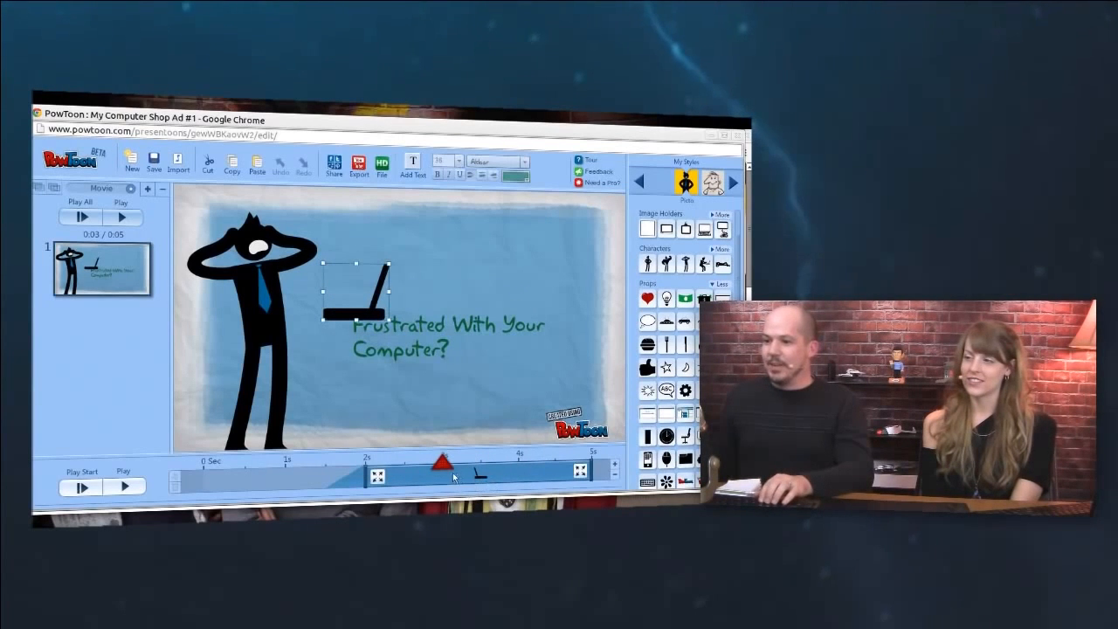
# Shift the new laptop's time span to 1 to 4 seconds, set its entrance effect to Left and change its exit effect
pyautogui.moveTo(493, 478); pyautogui.dragTo(356, 488)
pyautogui.click(300, 480)
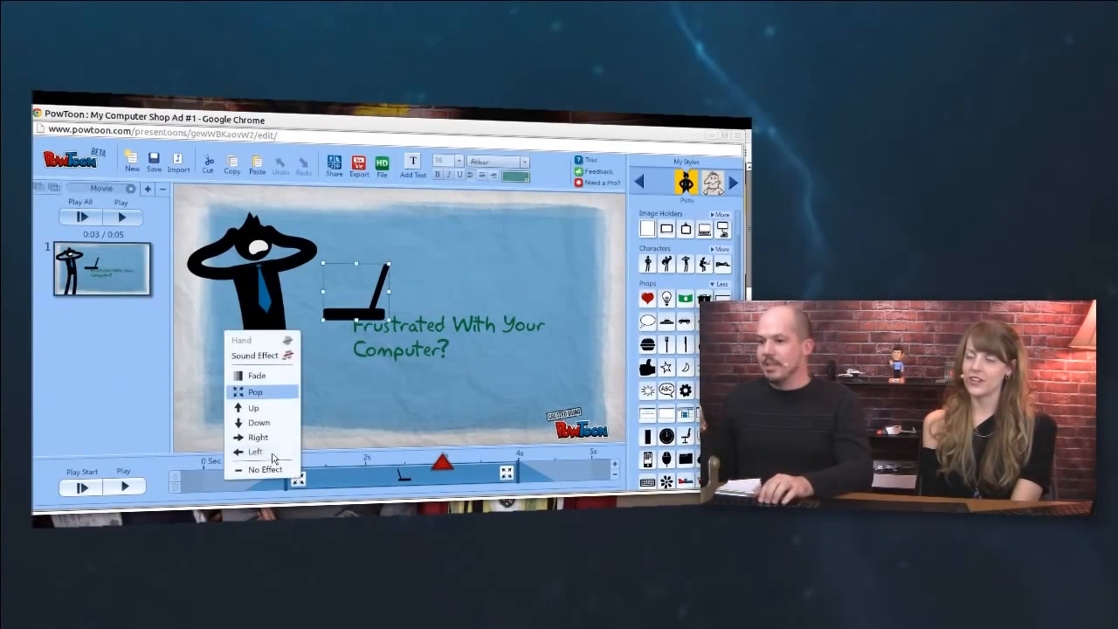
pyautogui.click(273, 454)
pyautogui.click(506, 472)
pyautogui.click(533, 386)
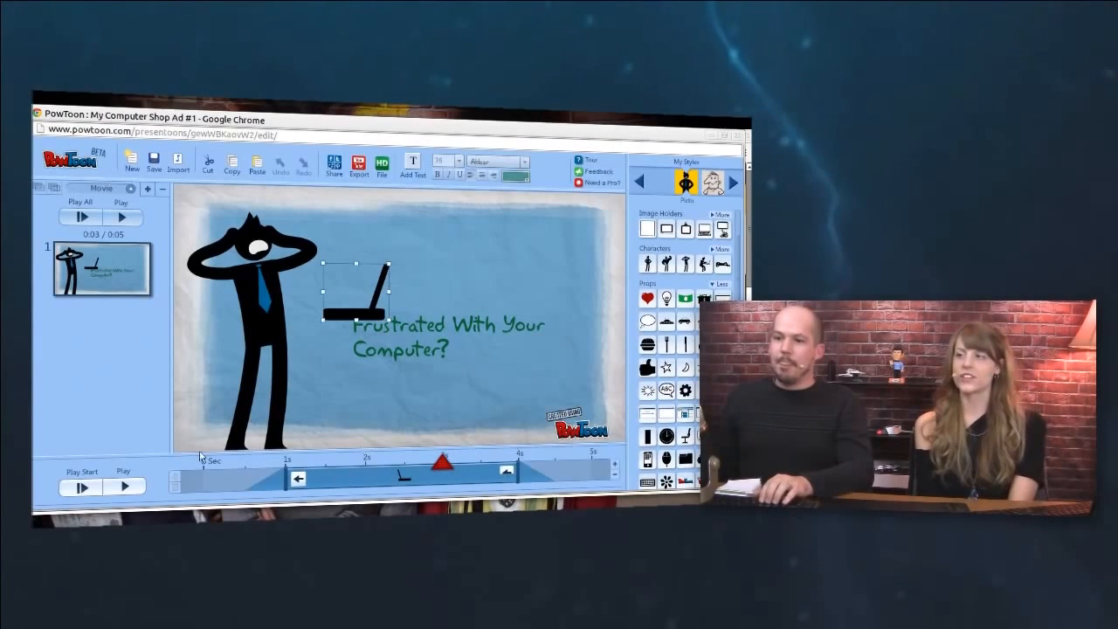
# Preview the slide, move the laptop up clear of the text with its exit effect on Left, and replay
pyautogui.click(96, 488)
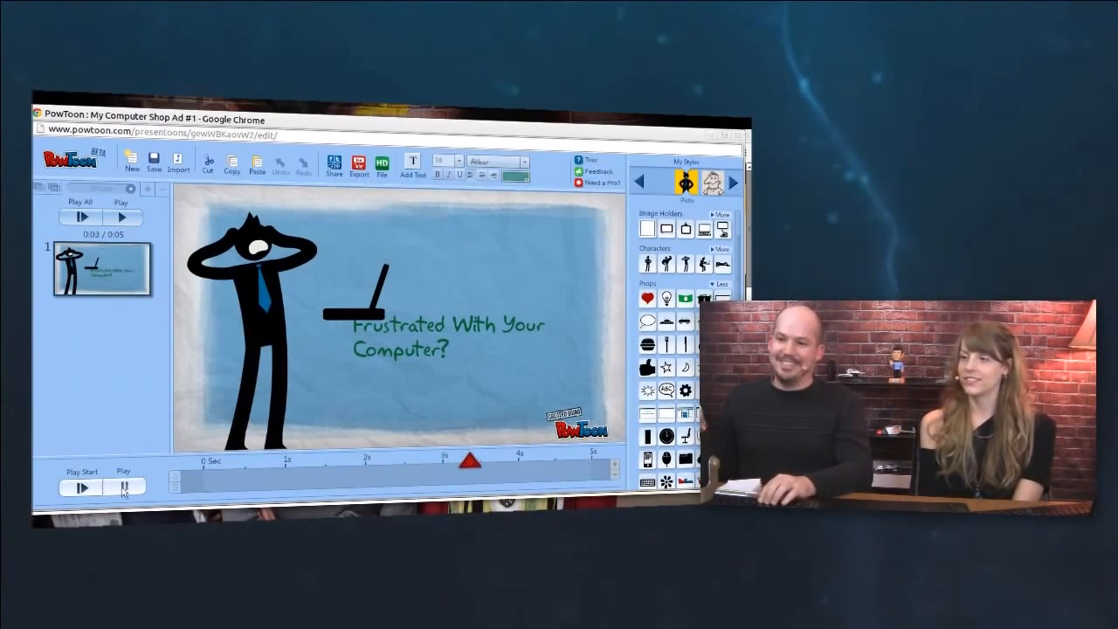
pyautogui.click(362, 315)
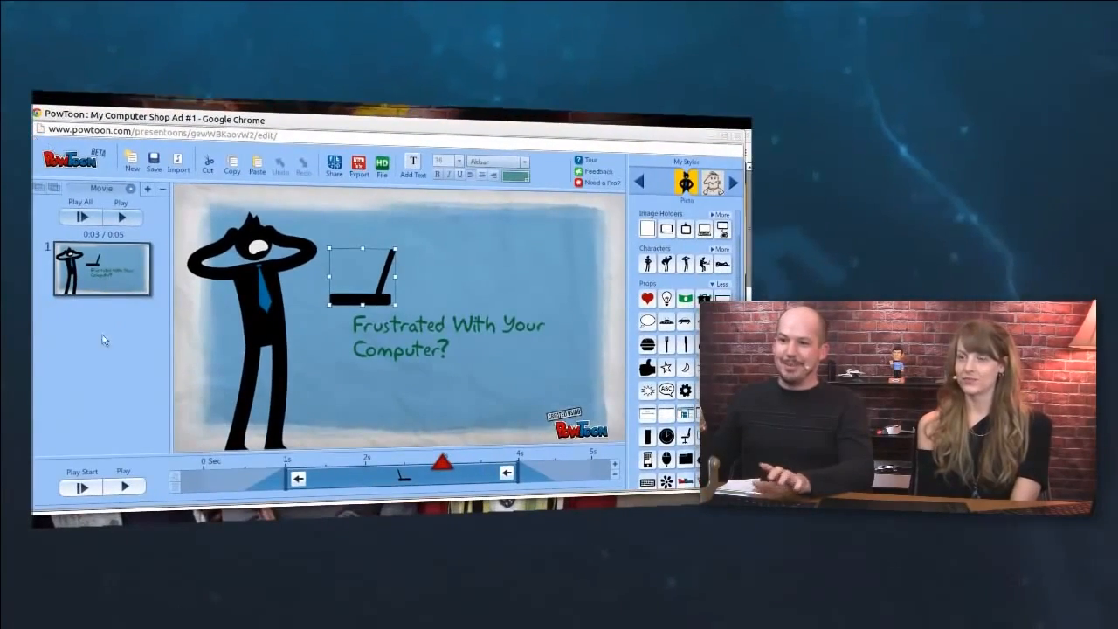
pyautogui.click(91, 485)
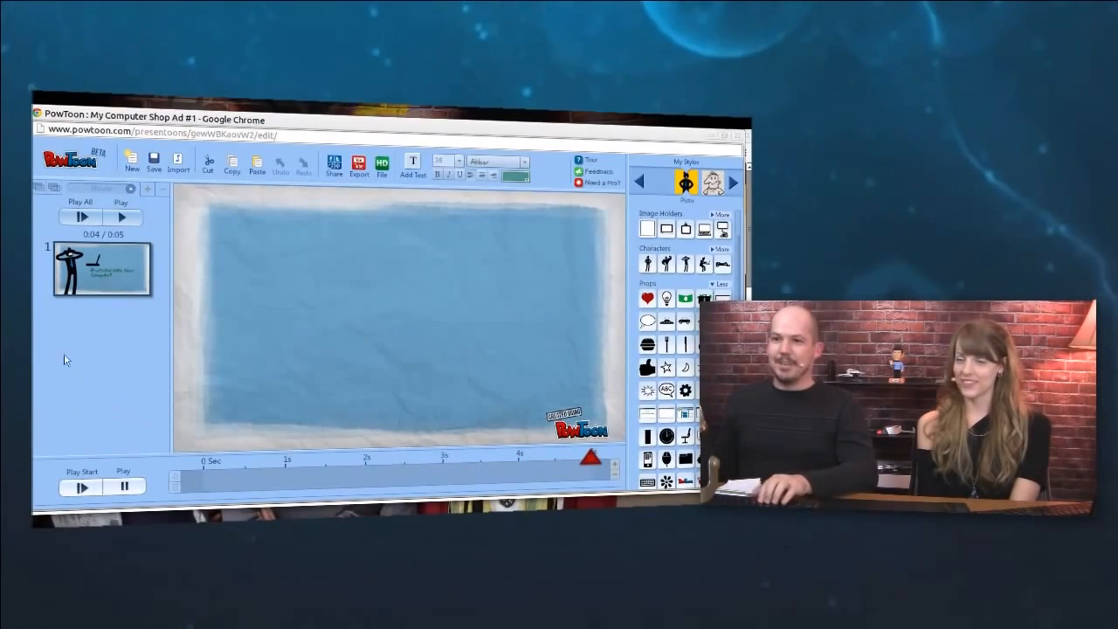
# Add a second slide with a smiling hands-on-hips character enlarged to nearly the slide's full height and a light bulb beside its head
pyautogui.click(148, 190)
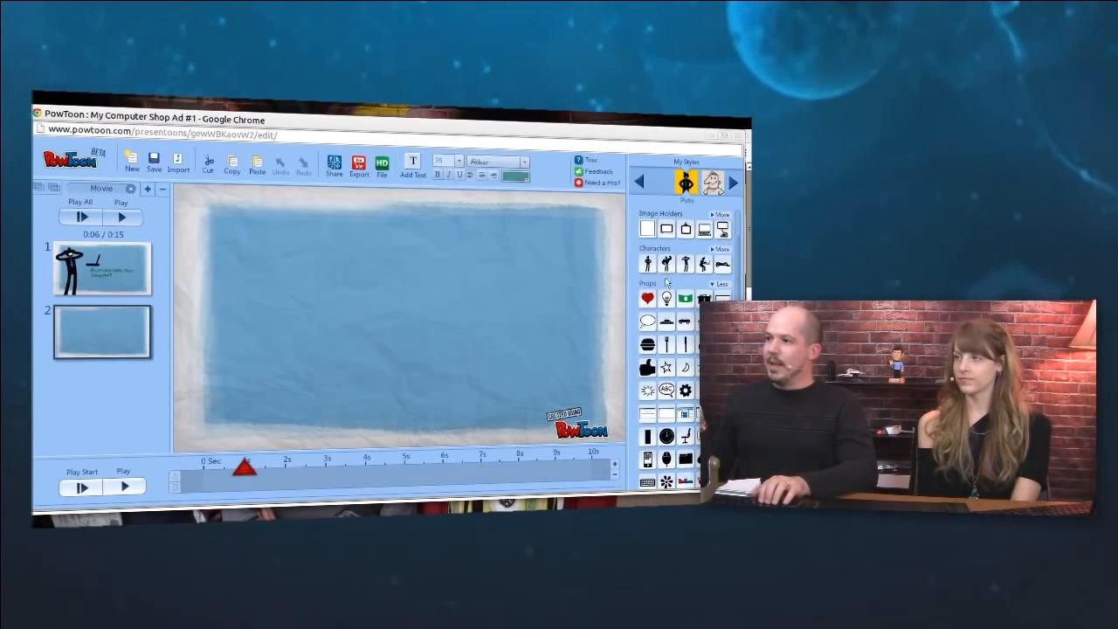
pyautogui.moveTo(647, 263); pyautogui.dragTo(317, 329)
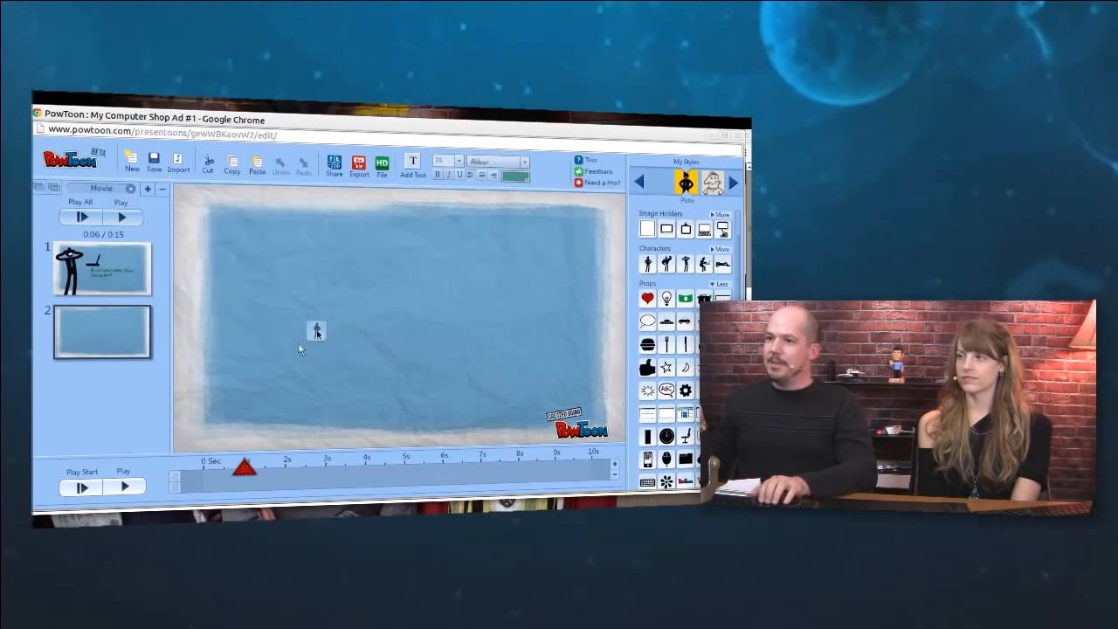
pyautogui.moveTo(235, 380); pyautogui.dragTo(236, 385)
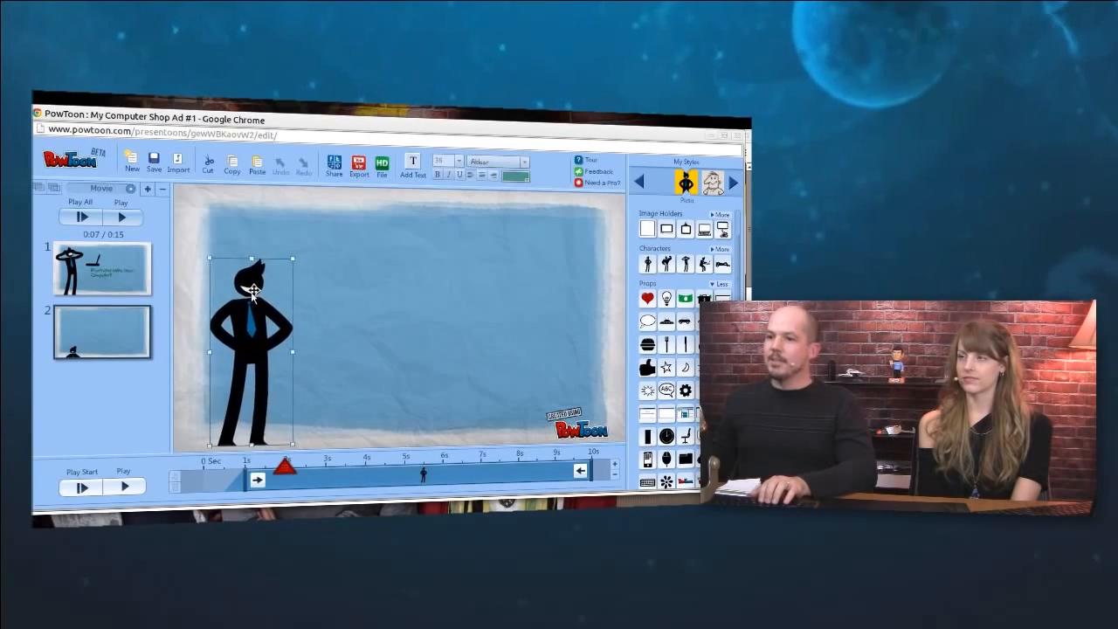
pyautogui.moveTo(288, 266); pyautogui.dragTo(313, 206)
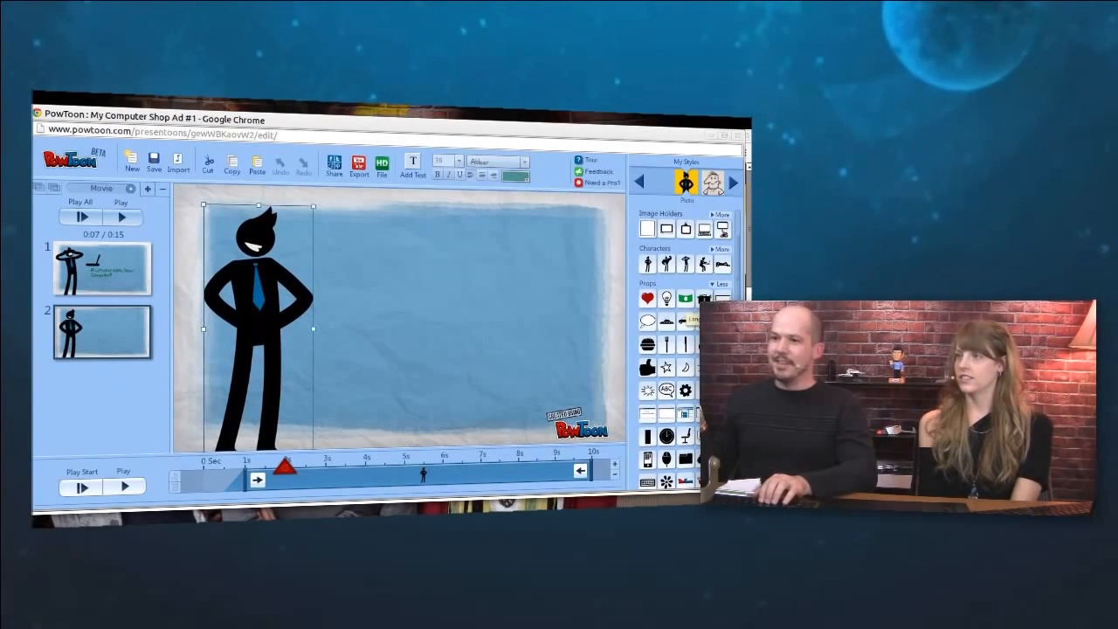
pyautogui.click(668, 300)
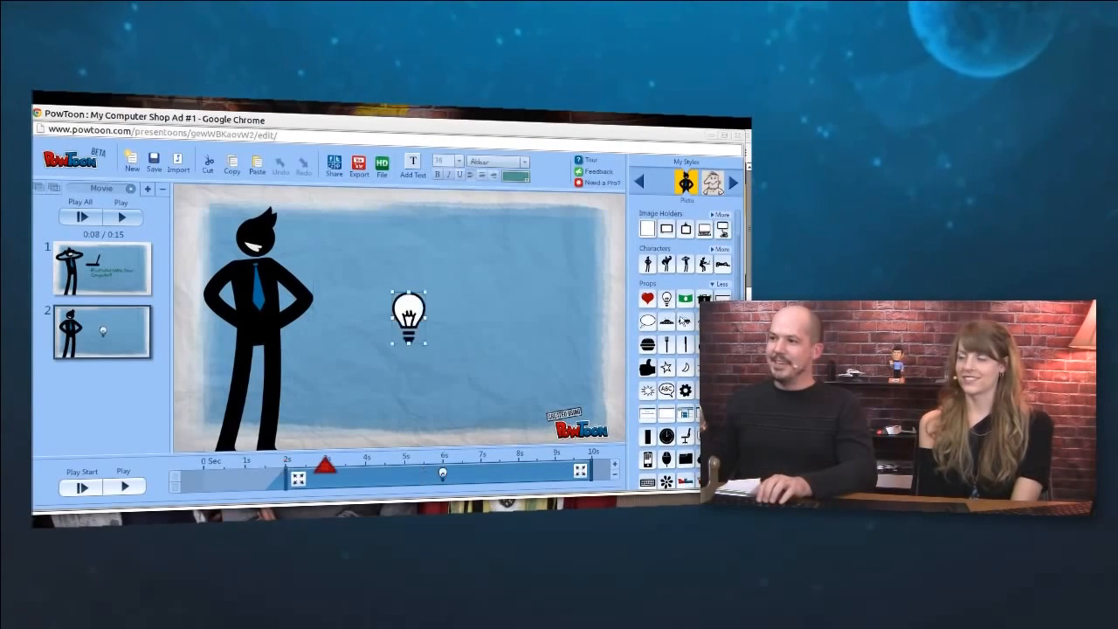
pyautogui.moveTo(408, 312); pyautogui.dragTo(338, 251)
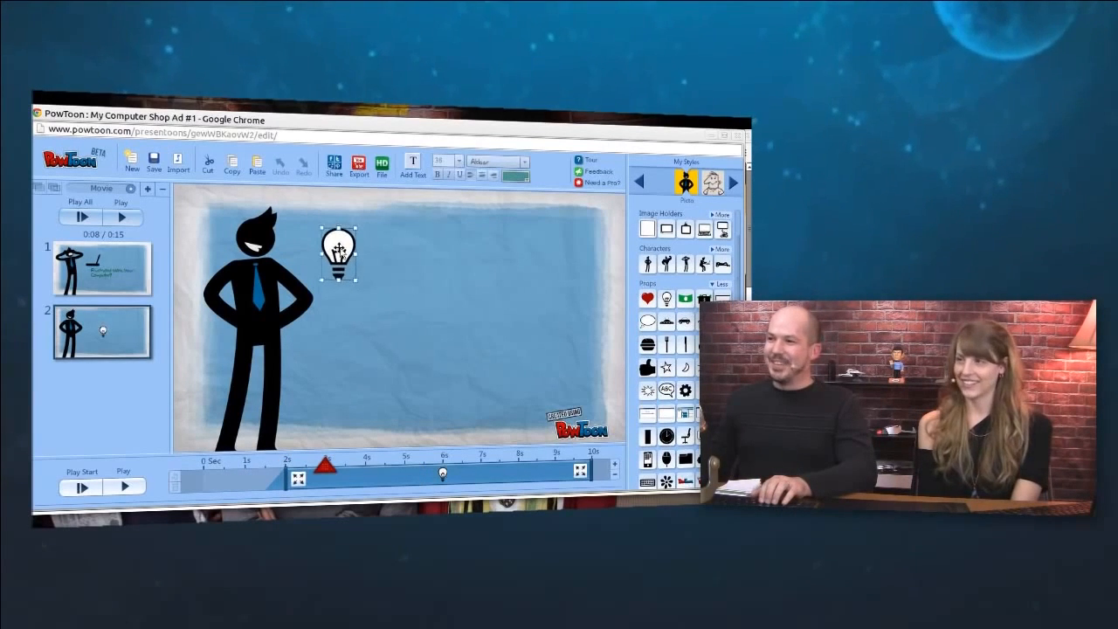
# Add a text with the Words scaling down effect to the second slide and change its wording to "Call Us!"
pyautogui.scroll(1, 674, 249)
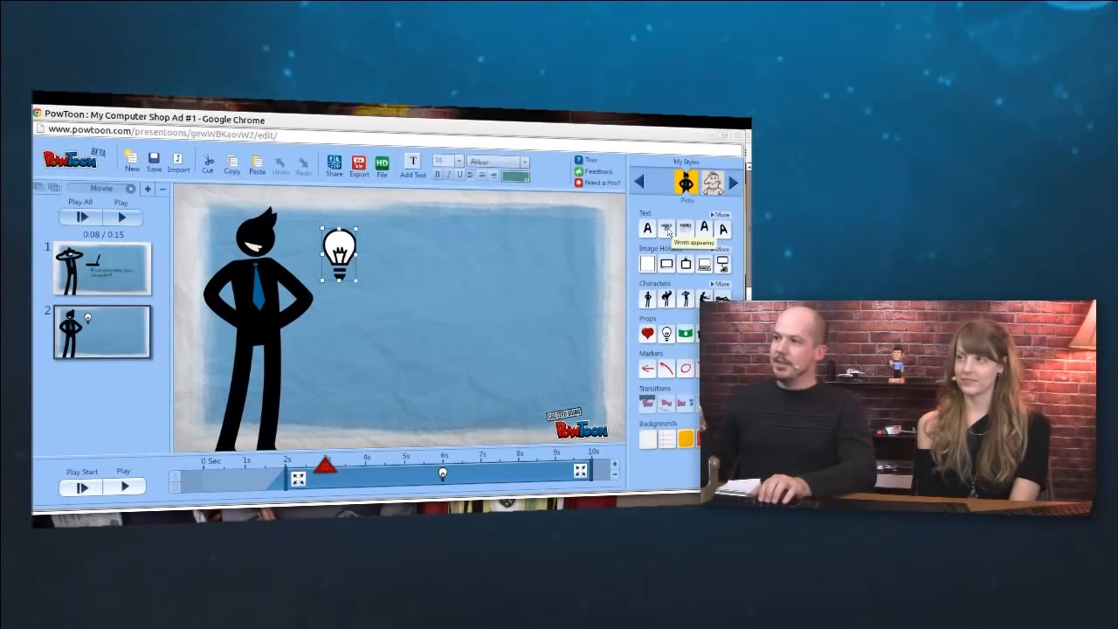
pyautogui.moveTo(667, 229); pyautogui.dragTo(396, 270)
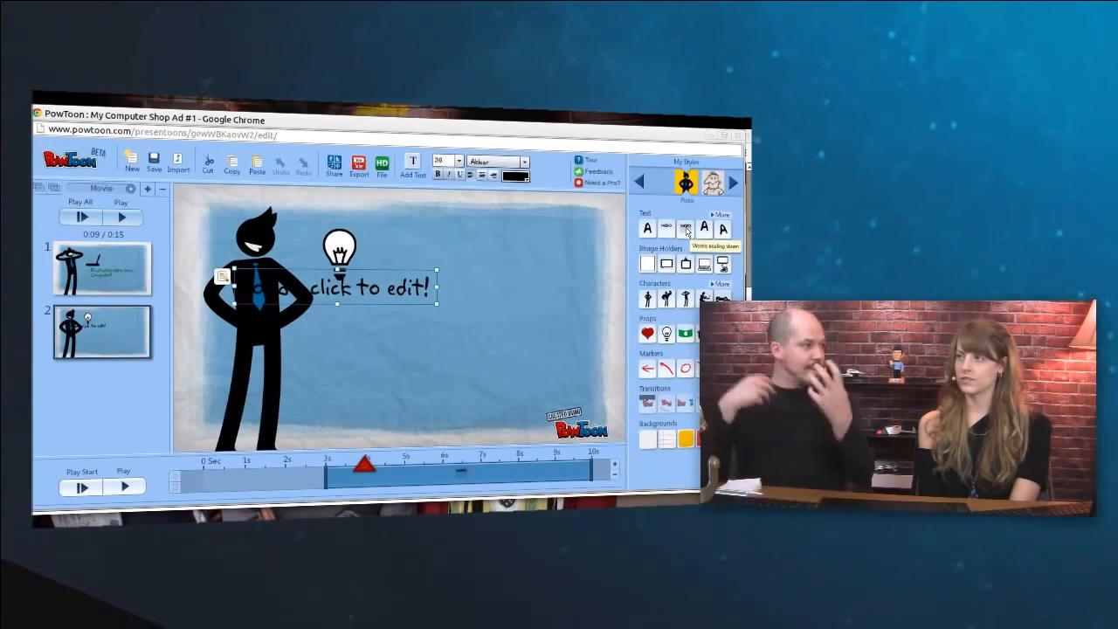
pyautogui.doubleClick(367, 287)
pyautogui.moveTo(395, 277); pyautogui.dragTo(197, 268)
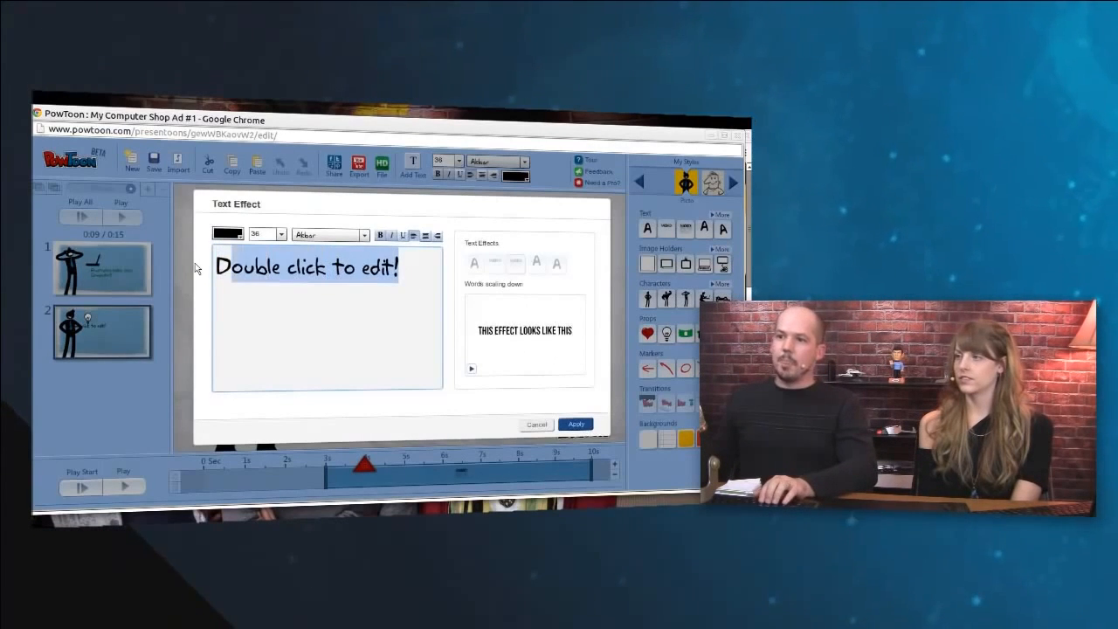
pyautogui.write('Cal')
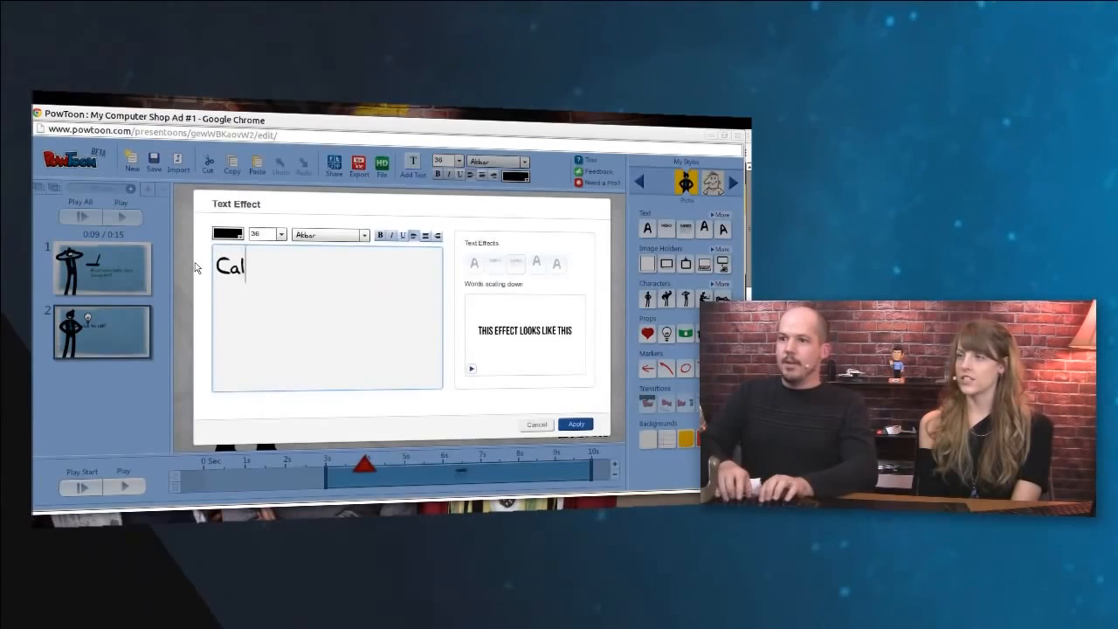
pyautogui.write('l Us!')
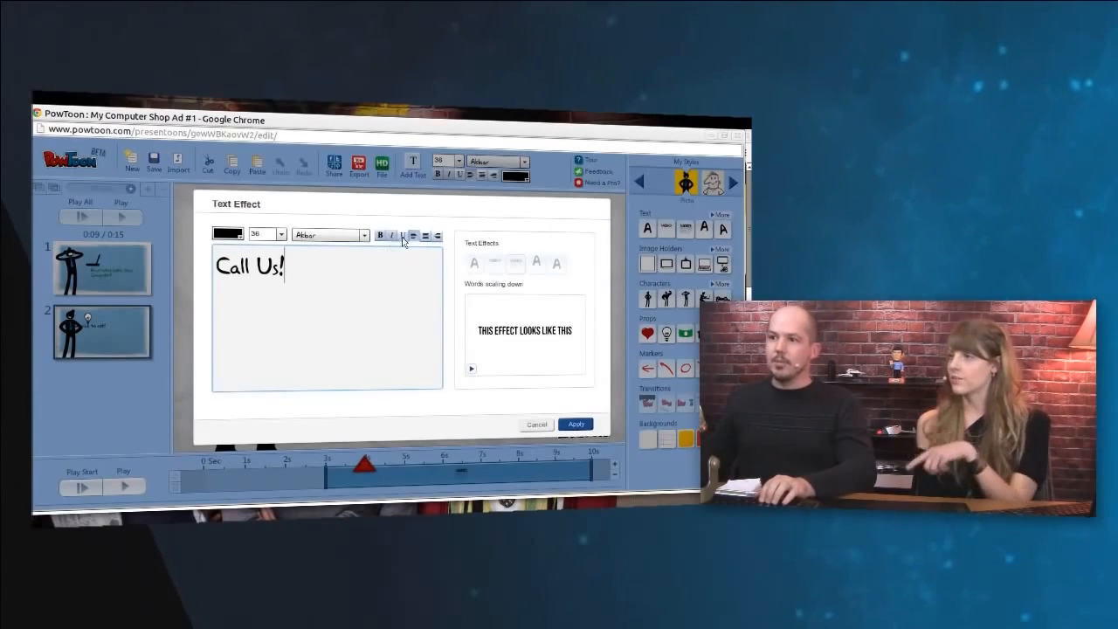
pyautogui.click(233, 234)
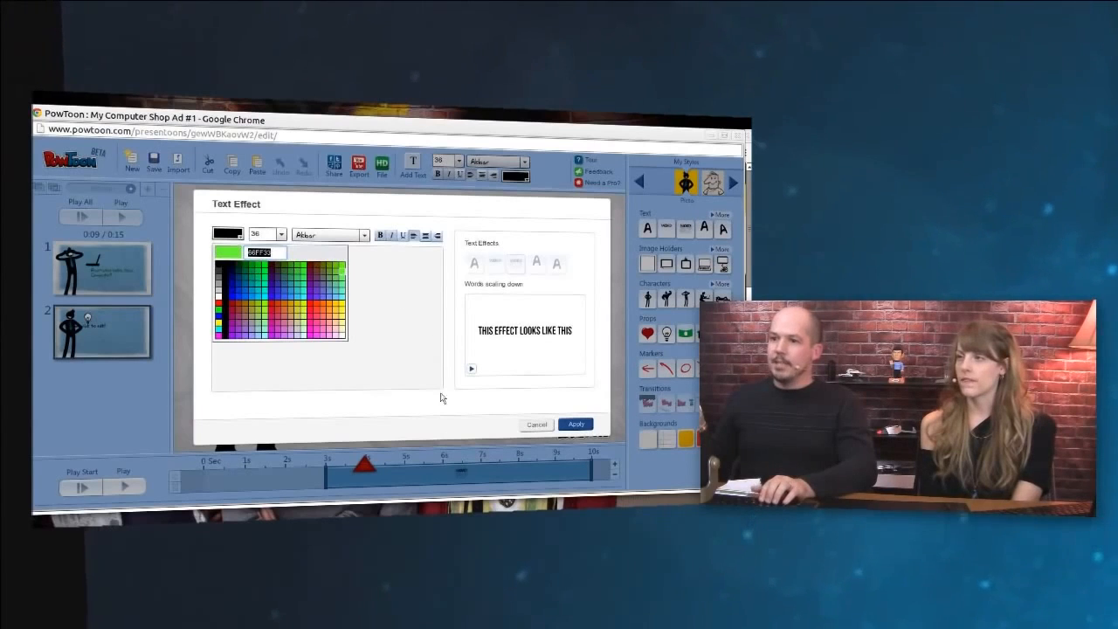
pyautogui.click(581, 427)
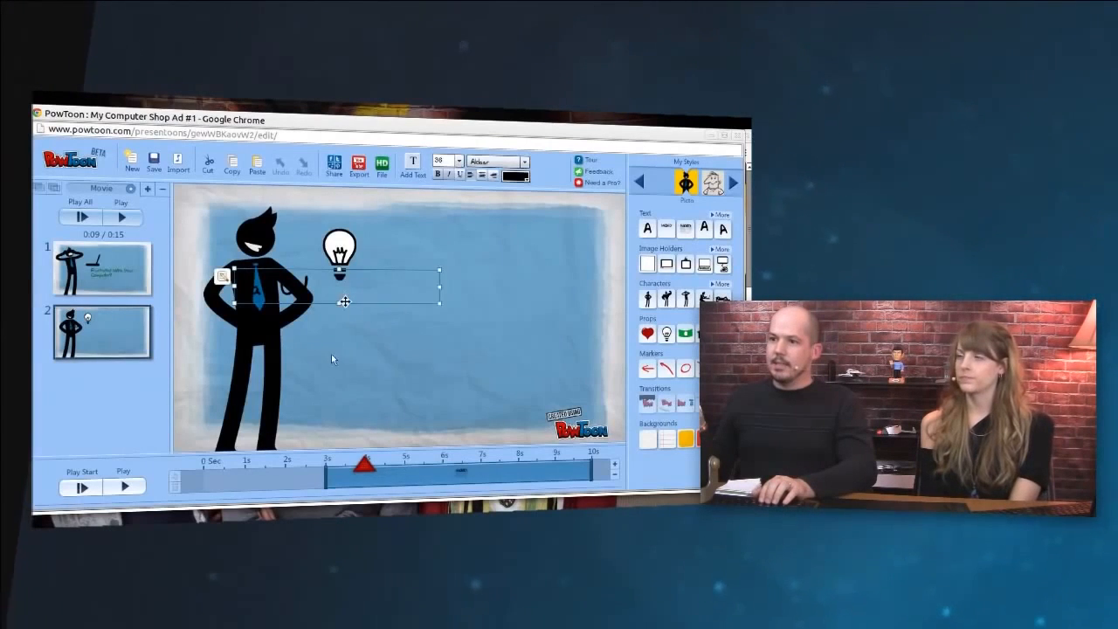
# Position the "Call Us!" text beside the light bulb, set its font size to 96 and play the slide from the start
pyautogui.moveTo(304, 287); pyautogui.dragTo(455, 251)
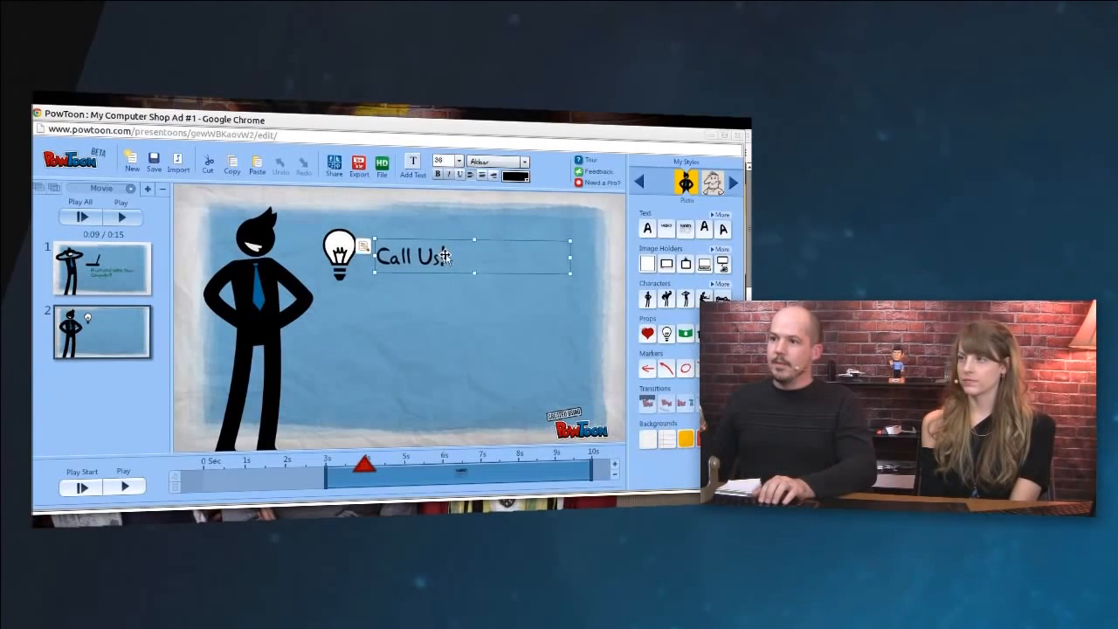
pyautogui.click(461, 165)
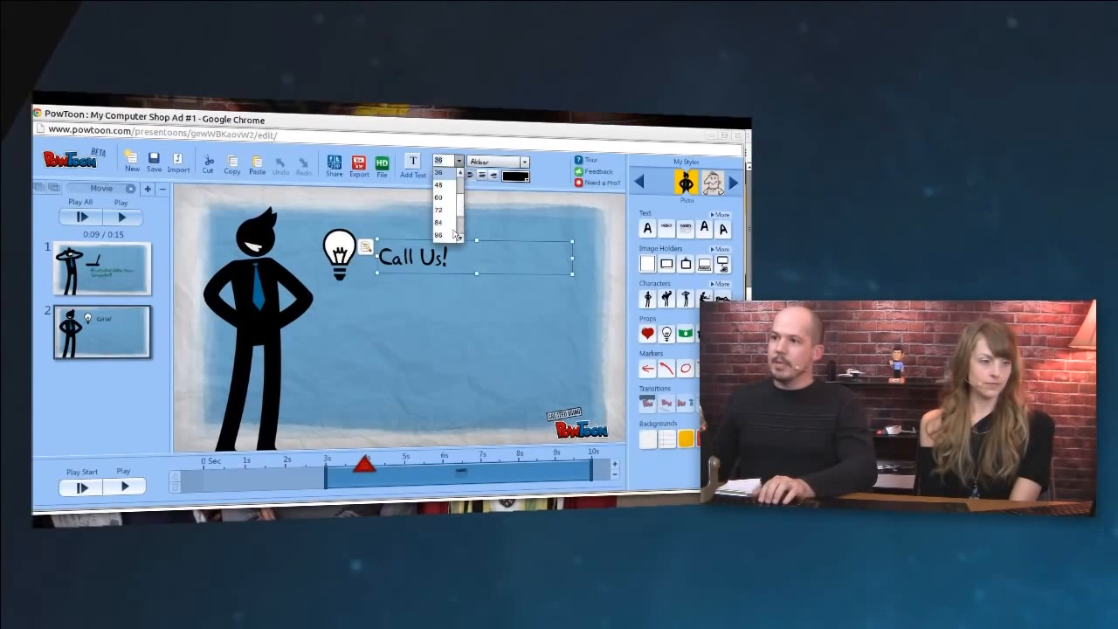
pyautogui.click(446, 237)
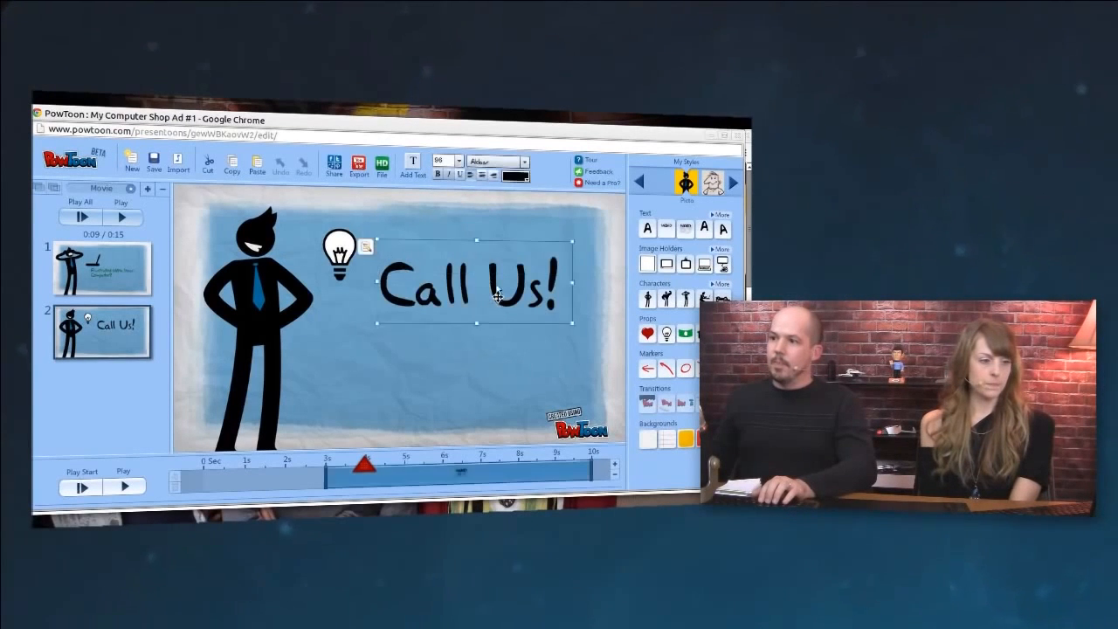
pyautogui.moveTo(497, 272); pyautogui.dragTo(500, 275)
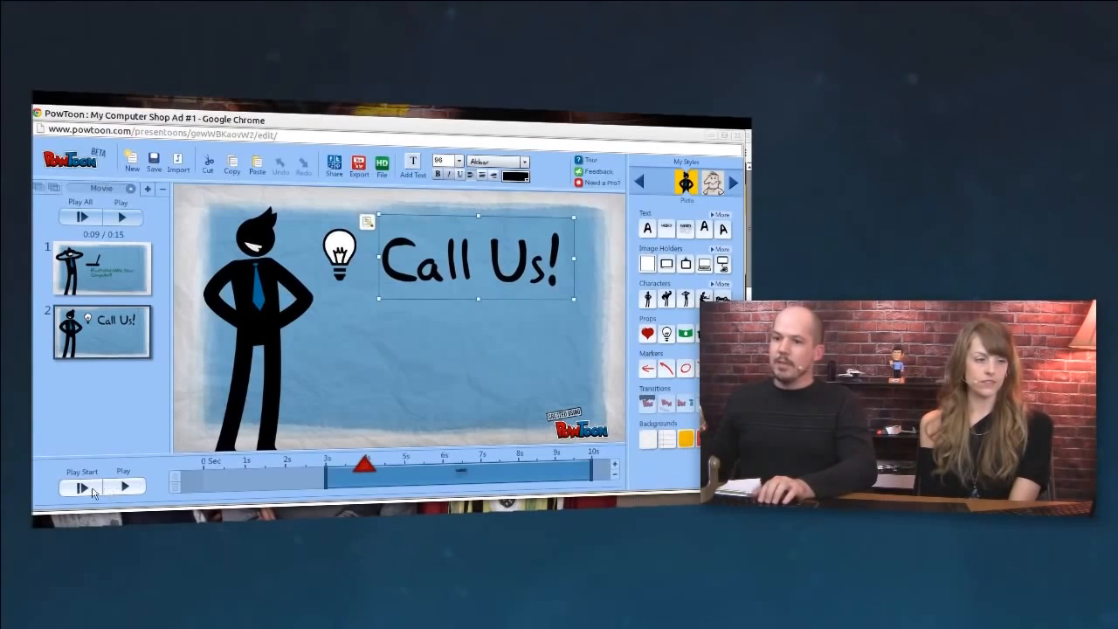
pyautogui.click(92, 490)
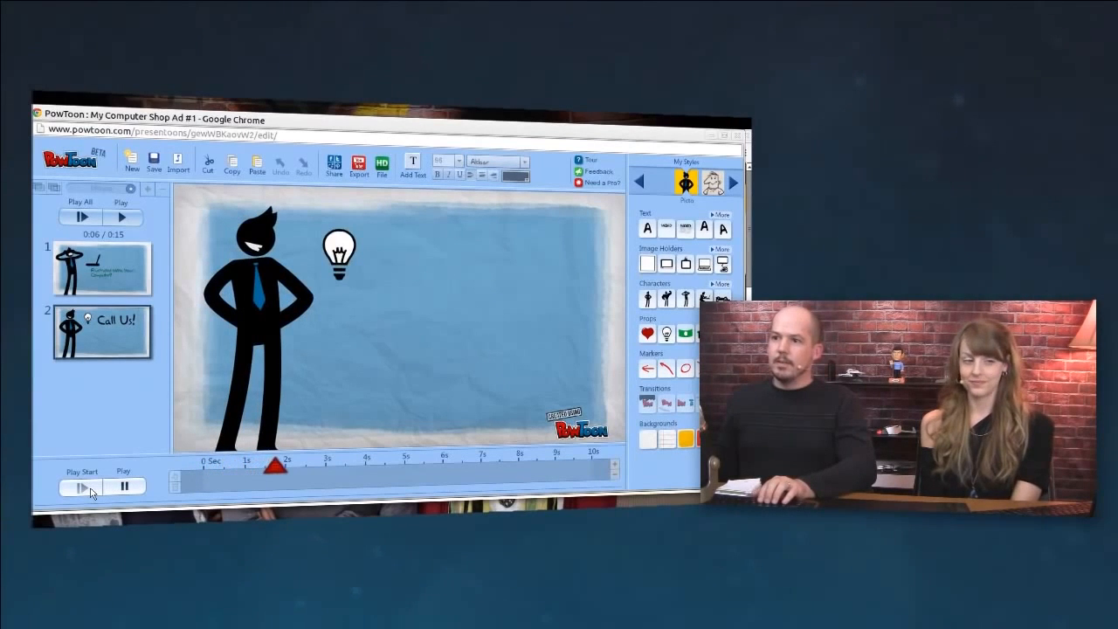